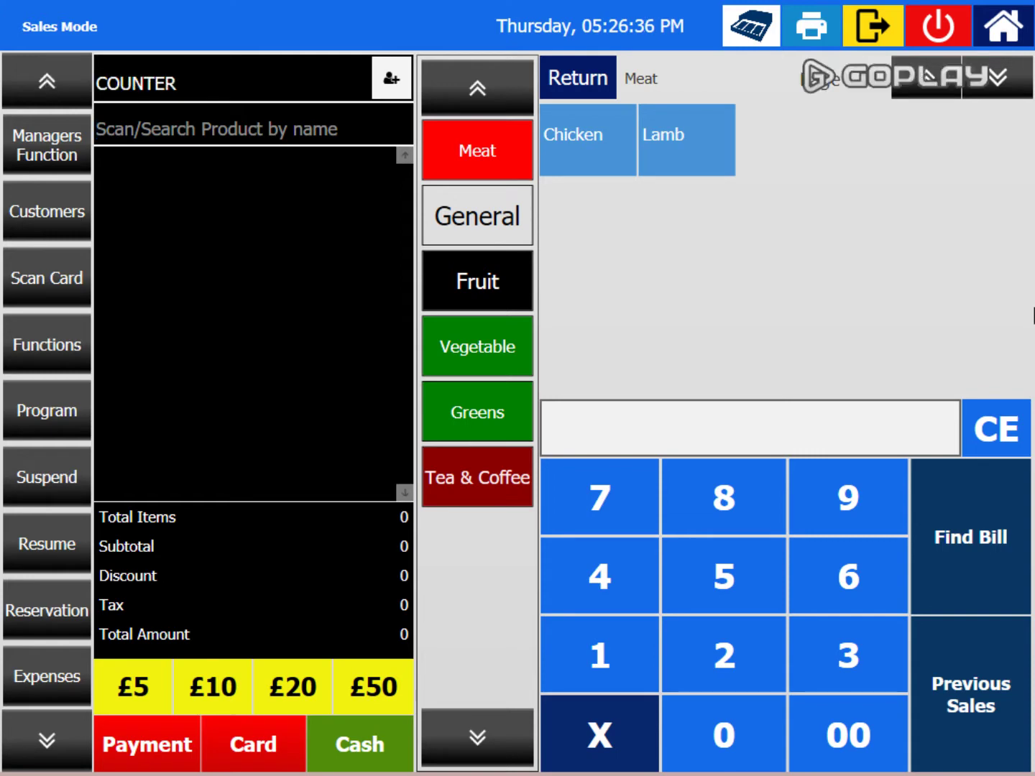
Show the till's Program options, including Product Programming, Price Inquiry and Price Change.
left_click(51, 419)
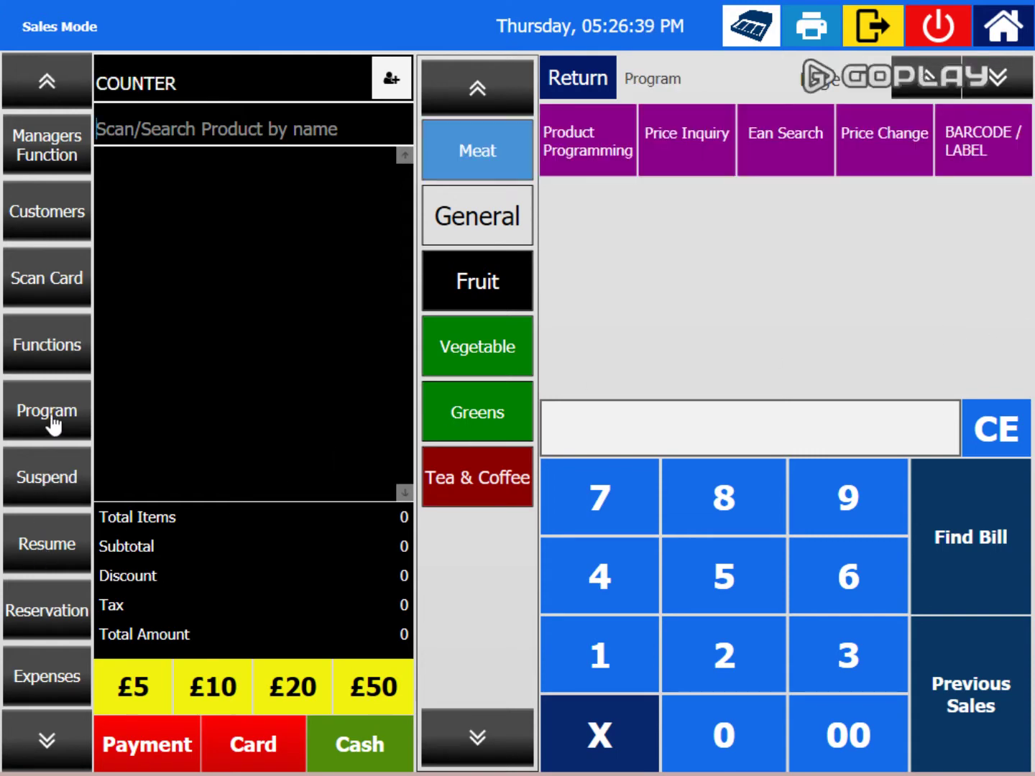
Switch the till into PLU Price Change Mode by choosing 1.Prices under Product Programming.
left_click(605, 158)
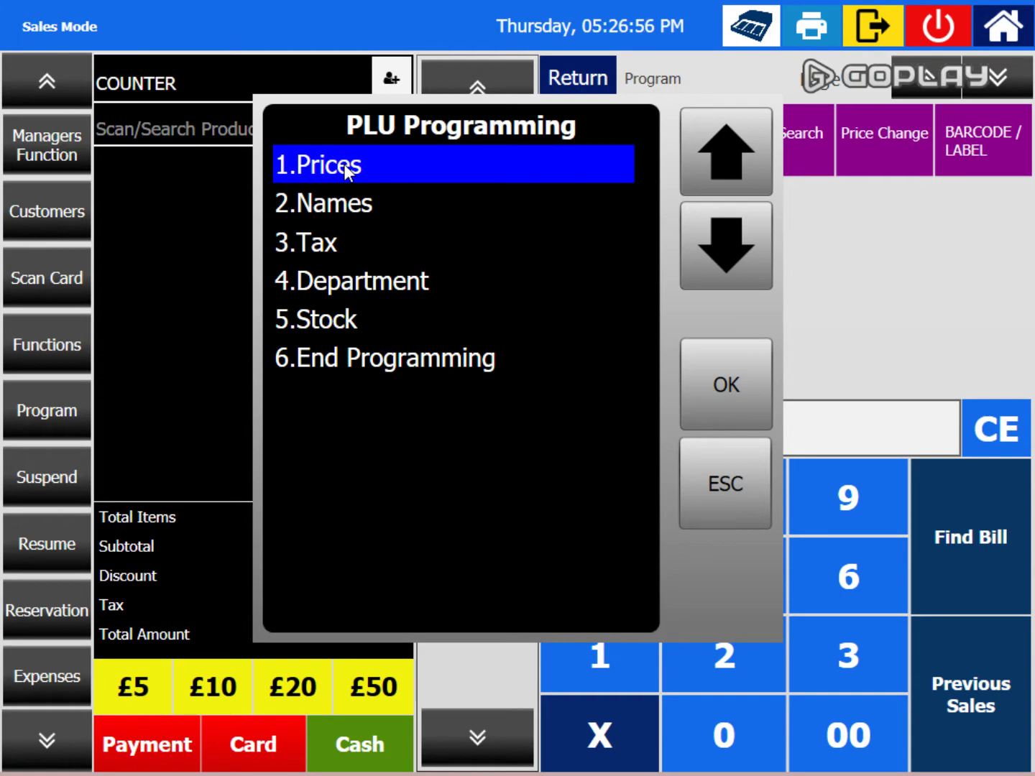
left_click(744, 381)
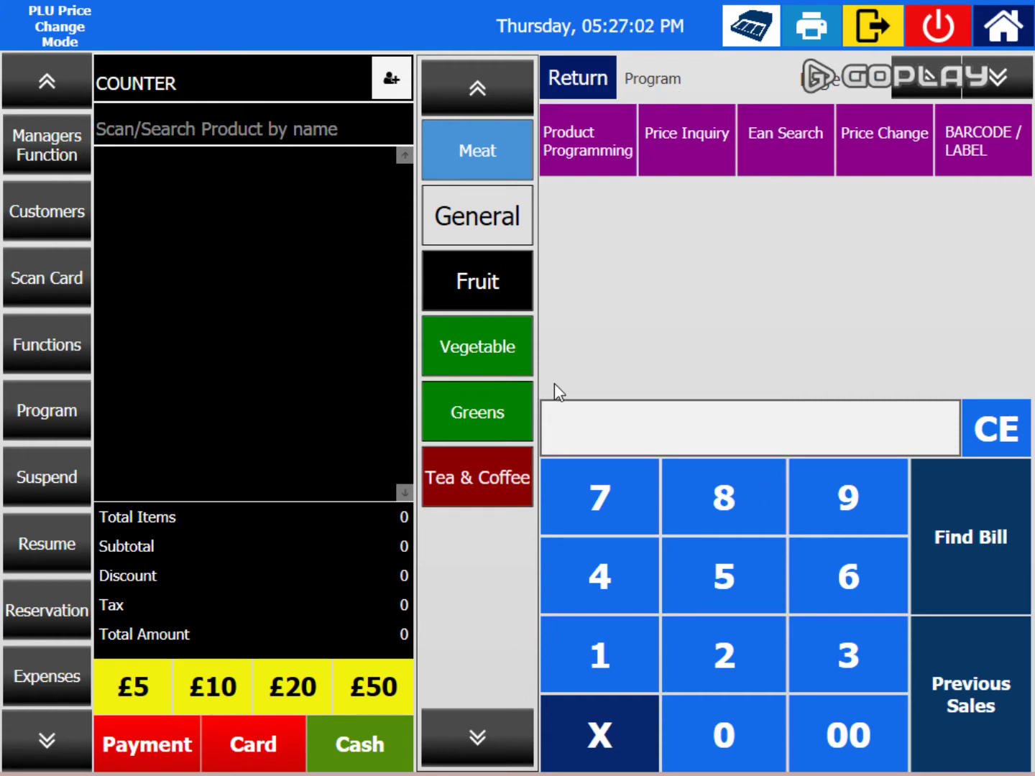
Change Green Apple's price from 2.49 to 2.99 in Fruit > Apples, skipping barcode printing.
left_click(474, 292)
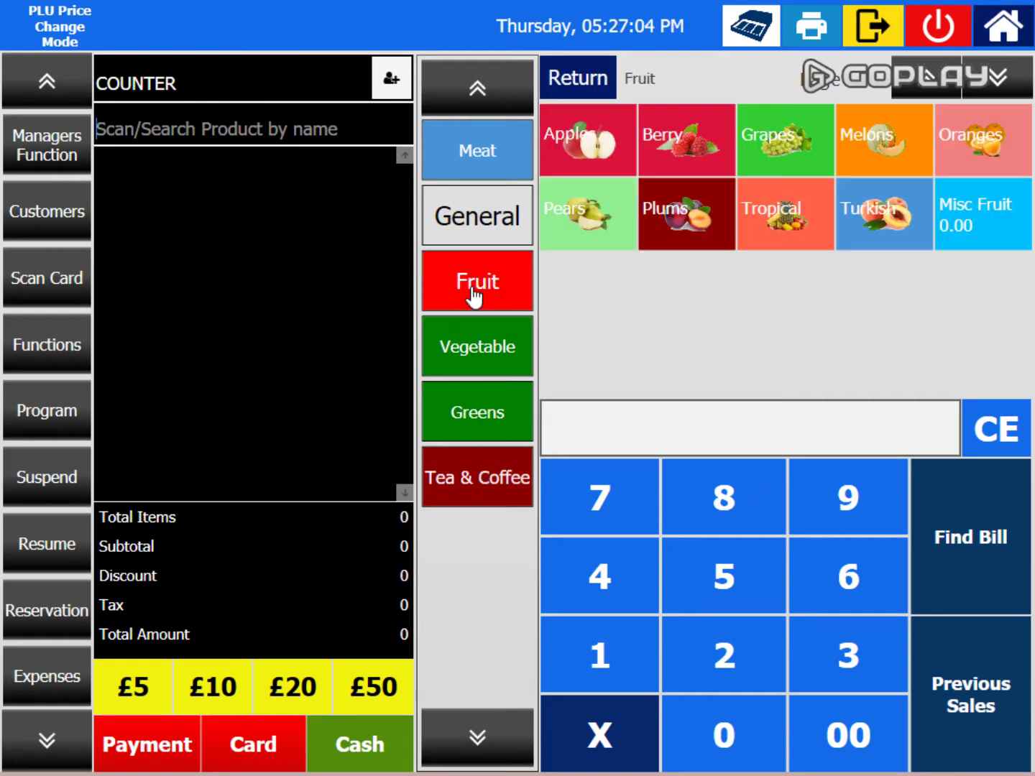
left_click(598, 159)
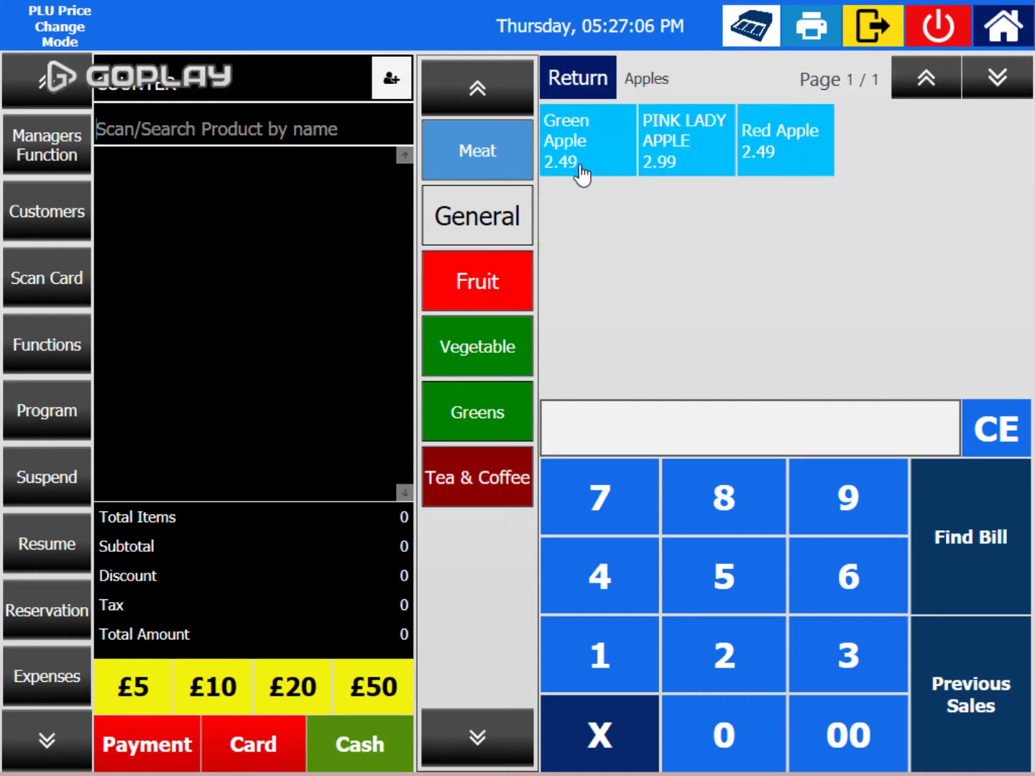
left_click(604, 165)
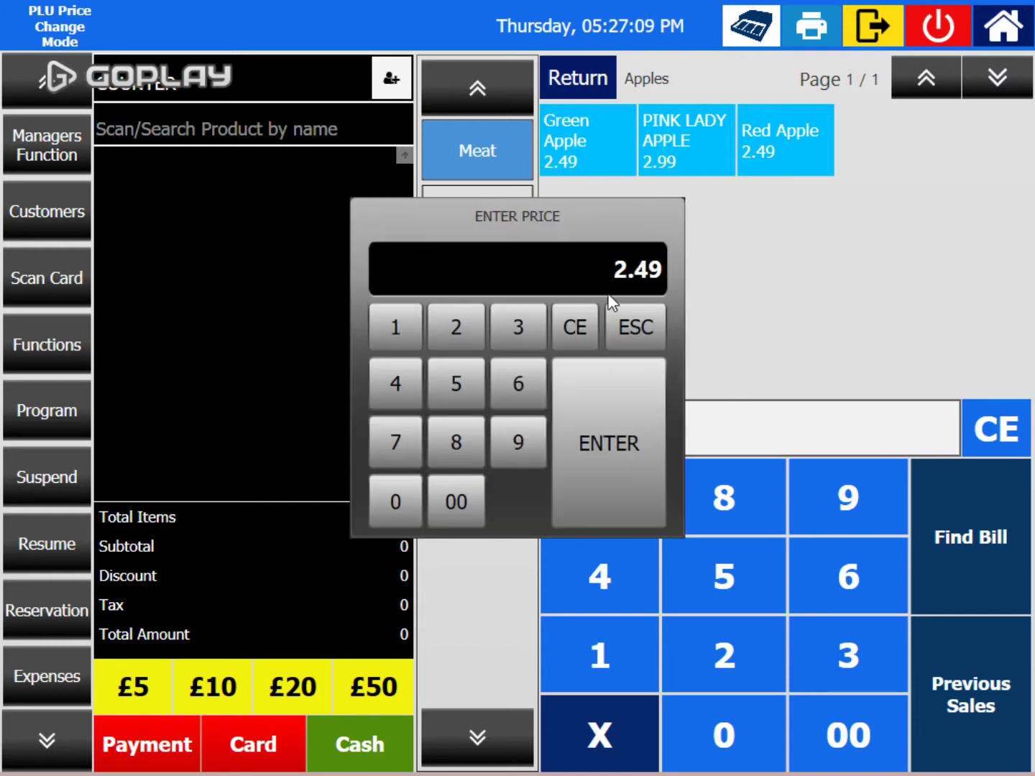
left_click(577, 333)
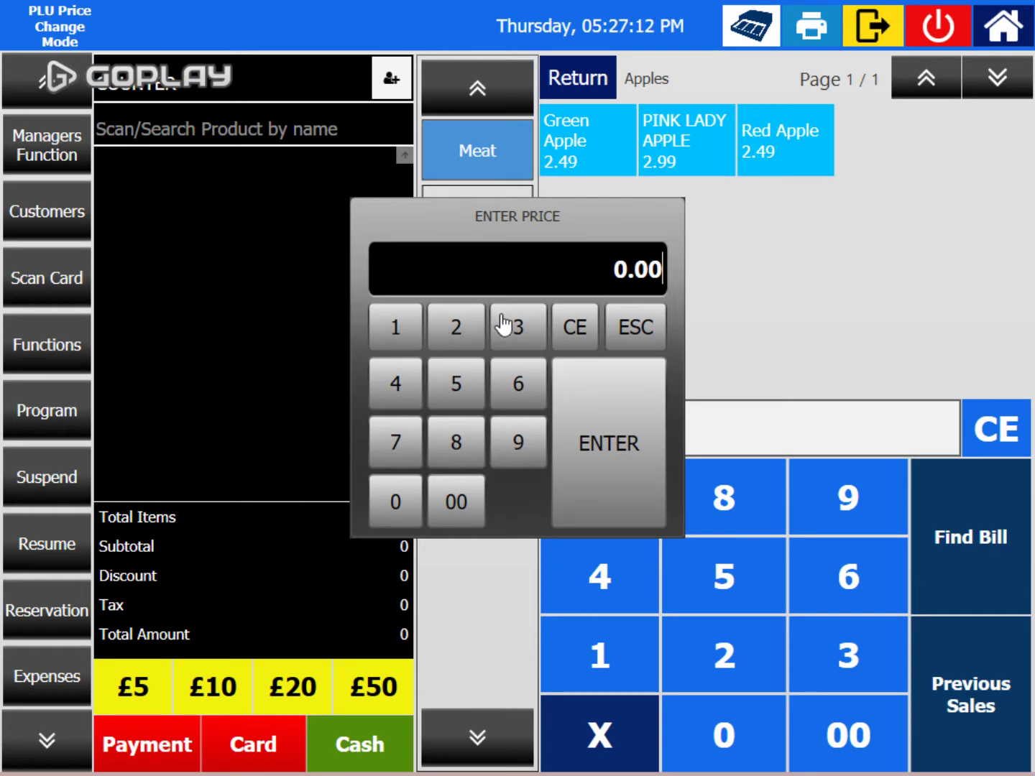
left_click(455, 329)
left_click(515, 444)
left_click(514, 443)
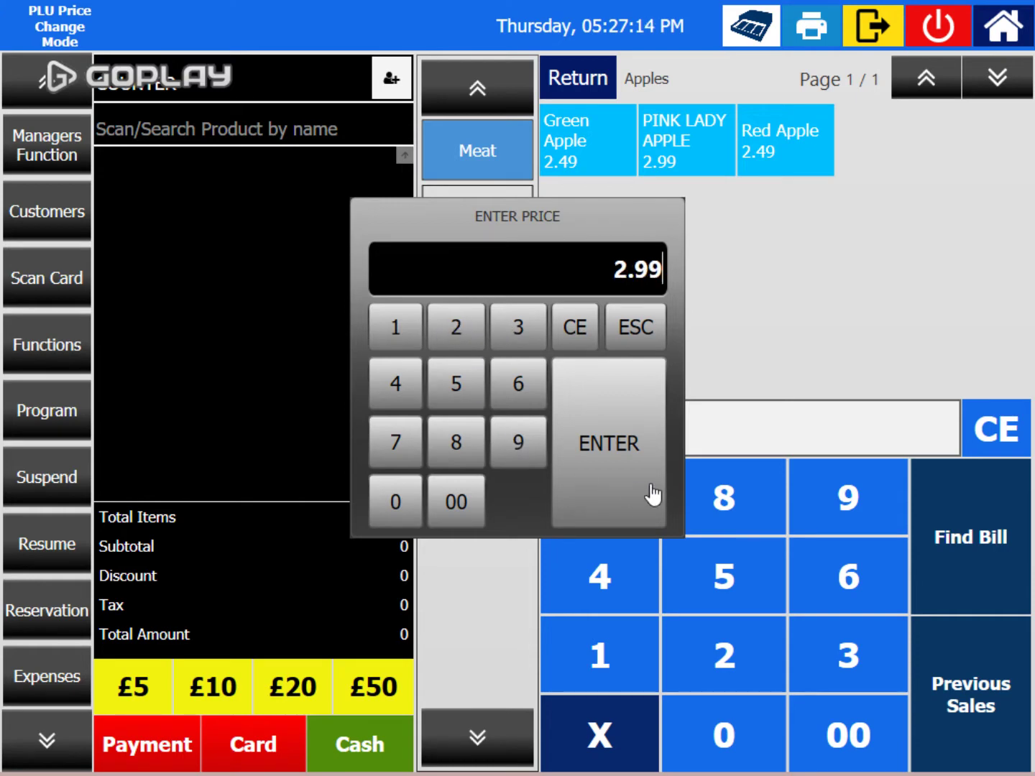
left_click(651, 490)
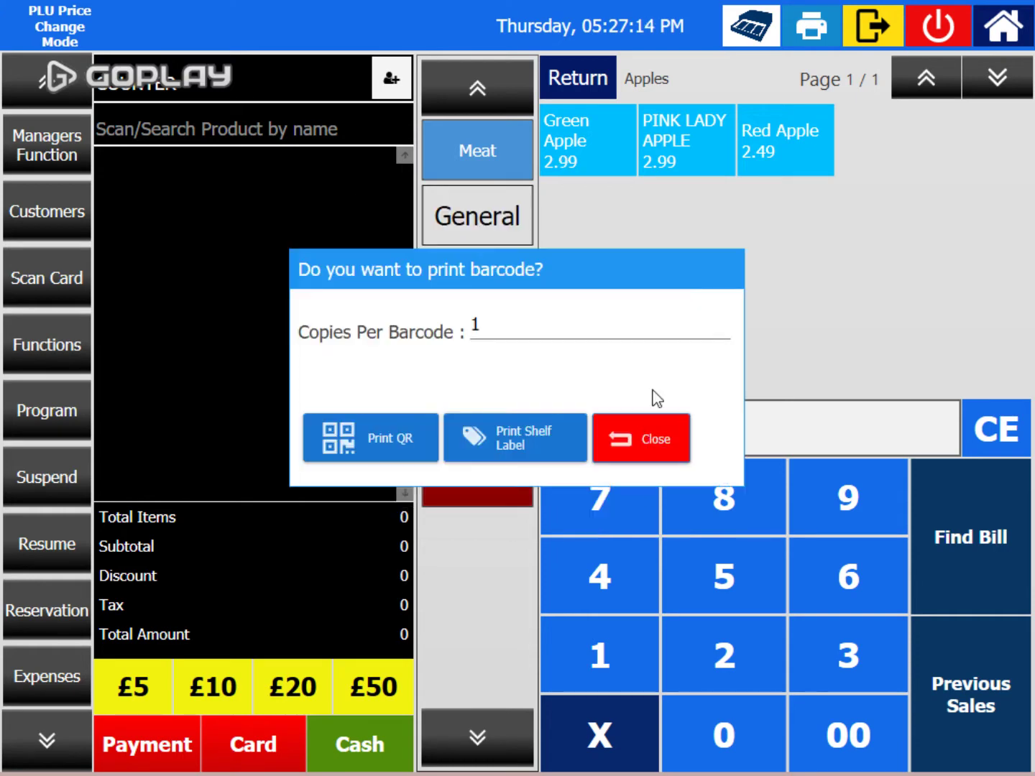
left_click(640, 442)
Set Pink Lady Apple's price to 3.49, skipping barcode printing.
left_click(695, 158)
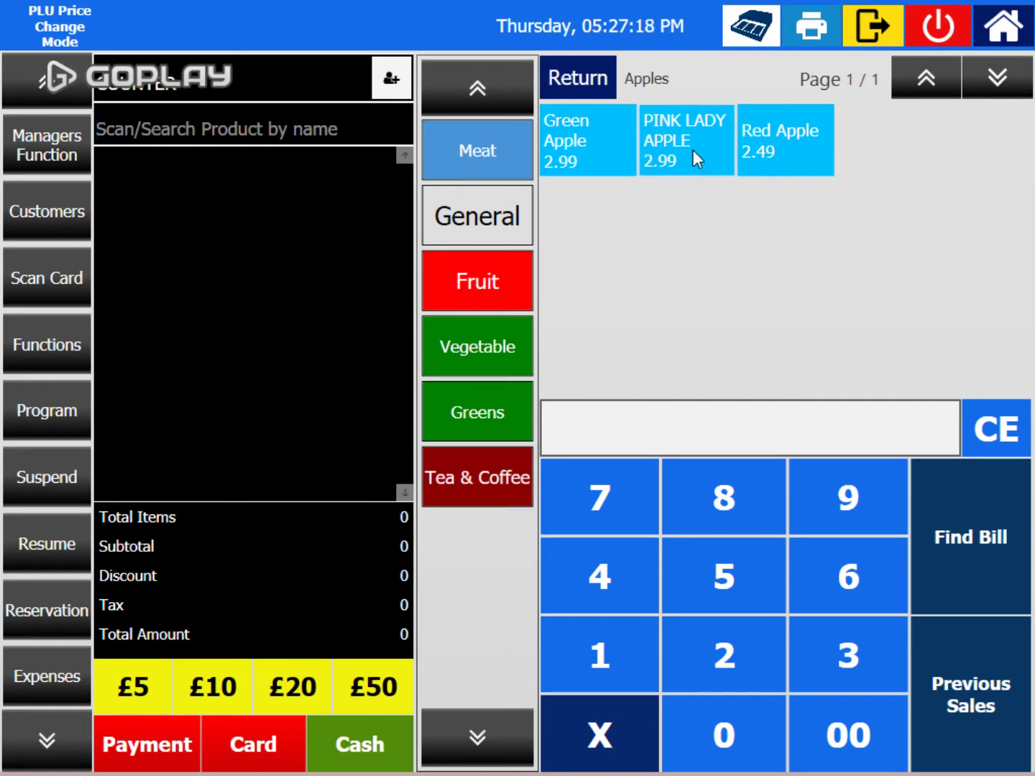
left_click(583, 326)
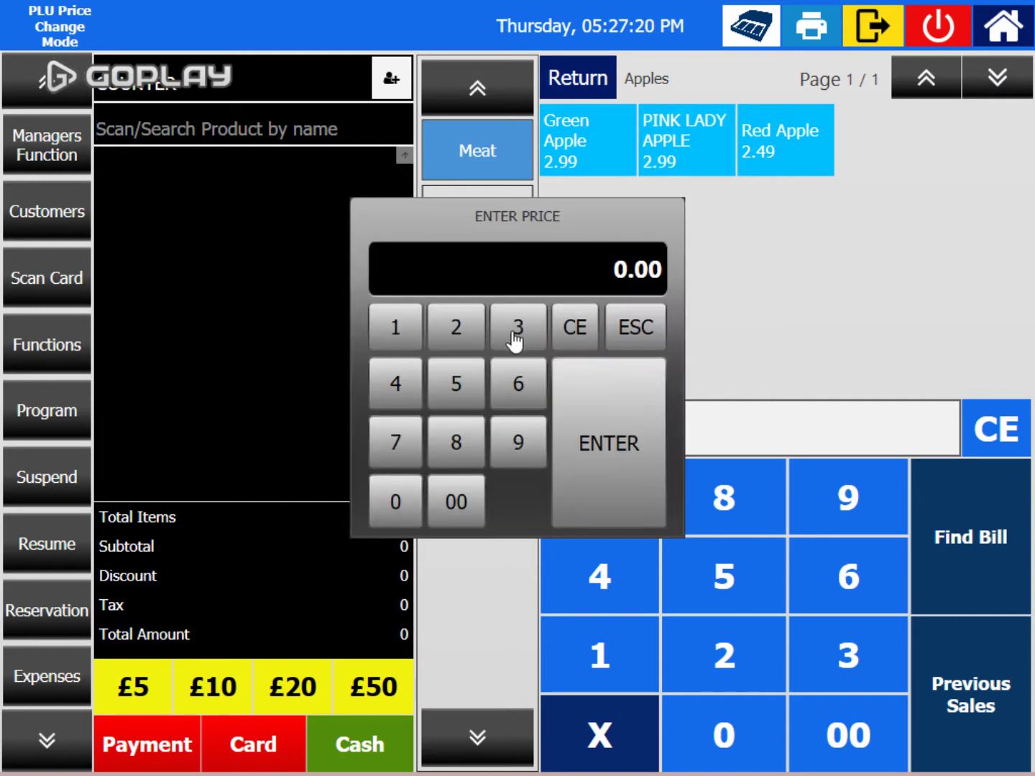
left_click(515, 336)
left_click(415, 382)
left_click(518, 440)
left_click(596, 474)
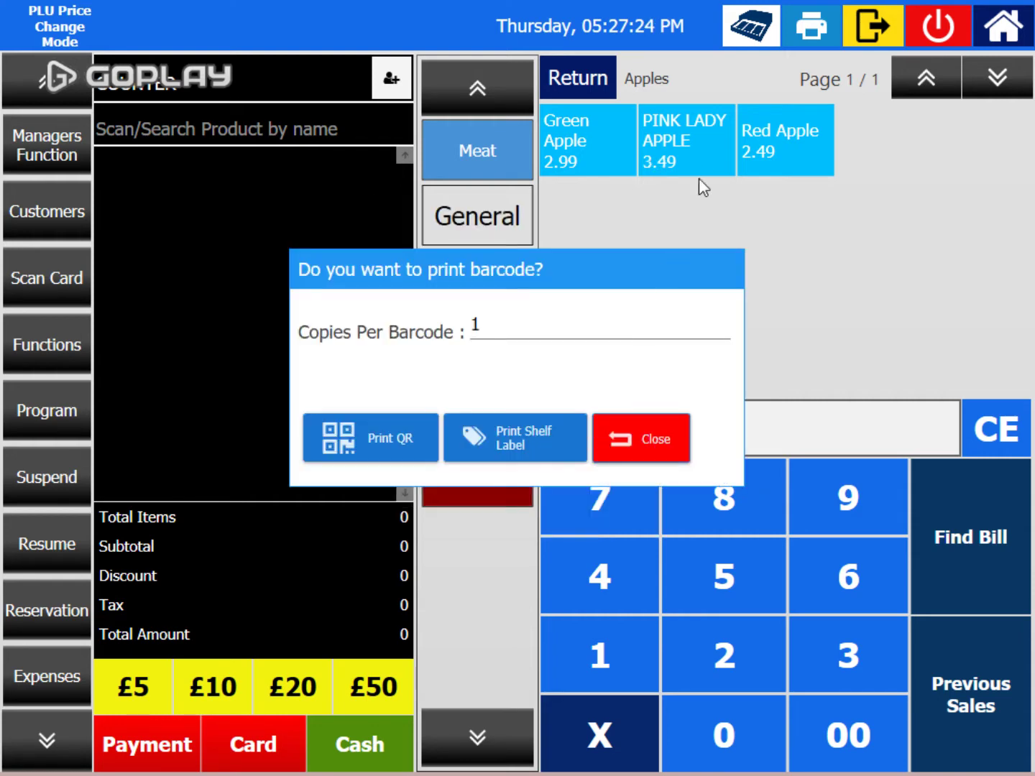
left_click(640, 437)
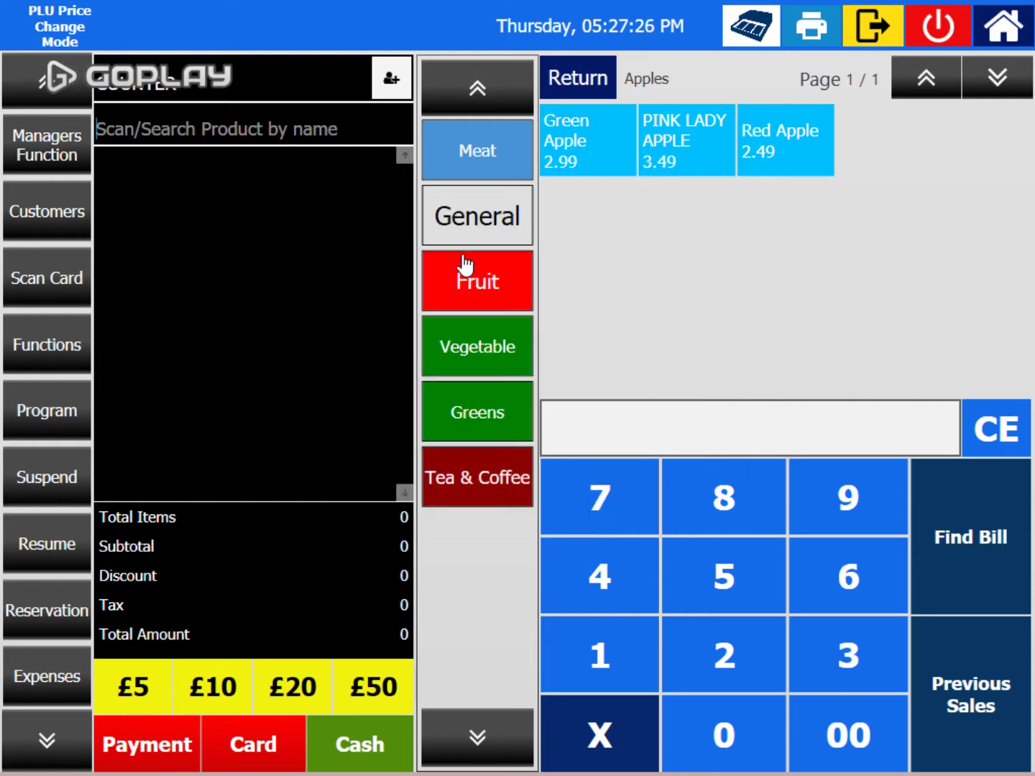
left_click(340, 123)
type("5060561600373")
key("Return")
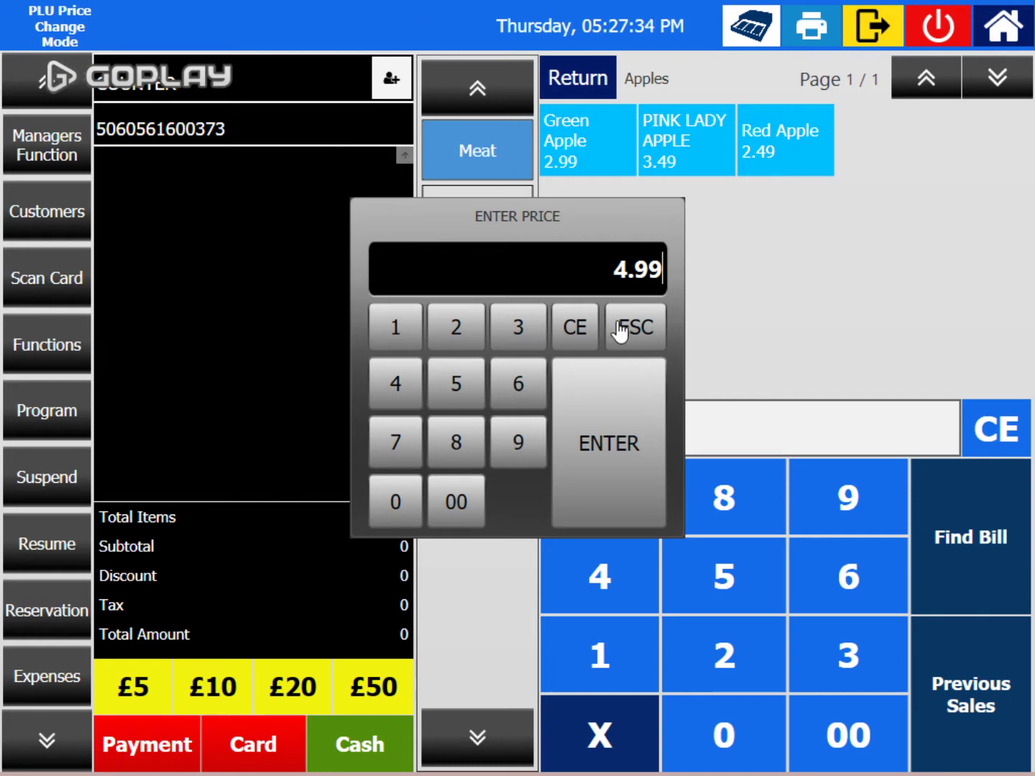
left_click(579, 341)
left_click(456, 388)
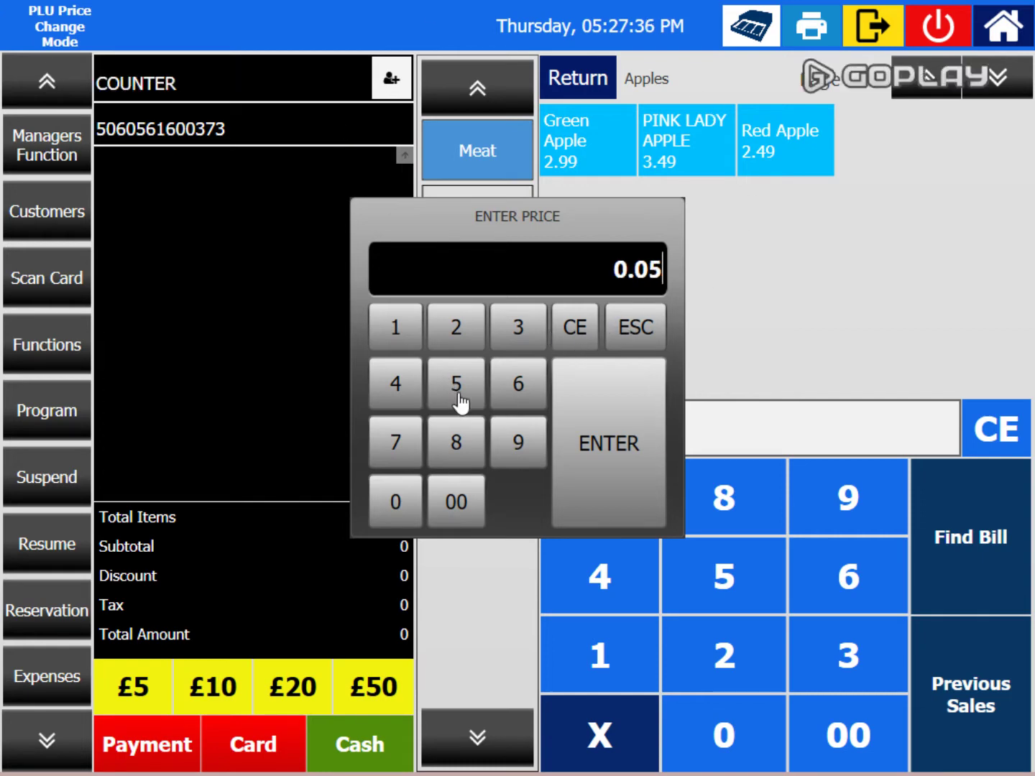
left_click(517, 336)
left_click(466, 388)
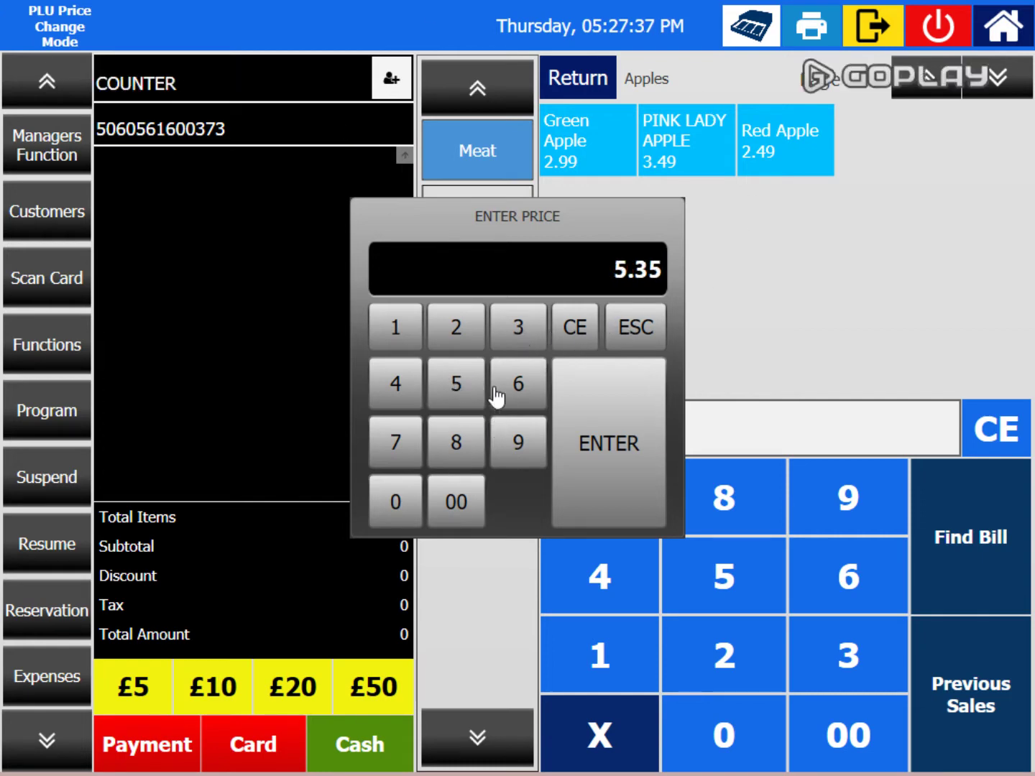
left_click(593, 434)
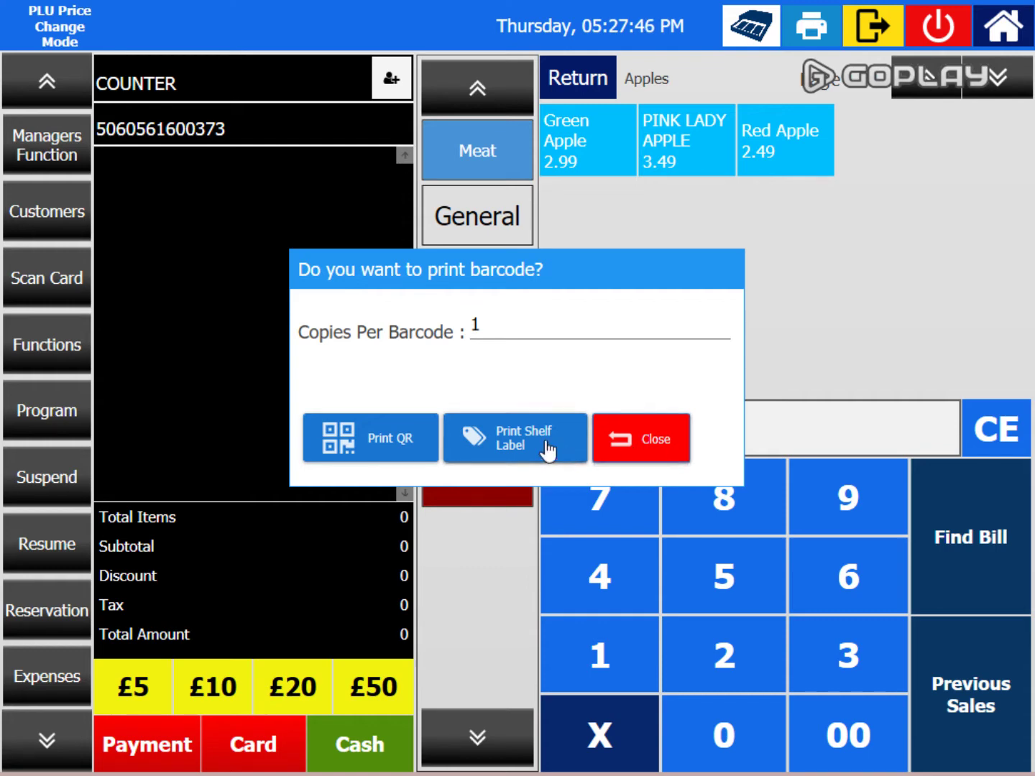
left_click(656, 444)
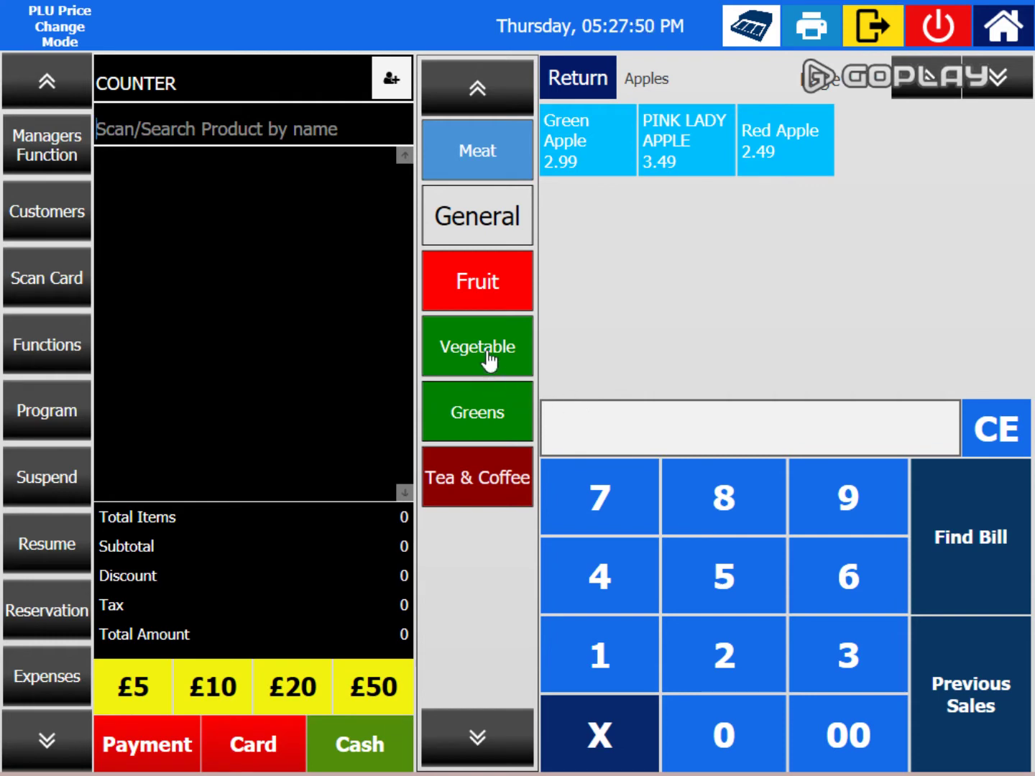
Price the Salad in the Greens group at 1.99 instead of 0.00, skipping barcode printing.
left_click(493, 151)
left_click(596, 168)
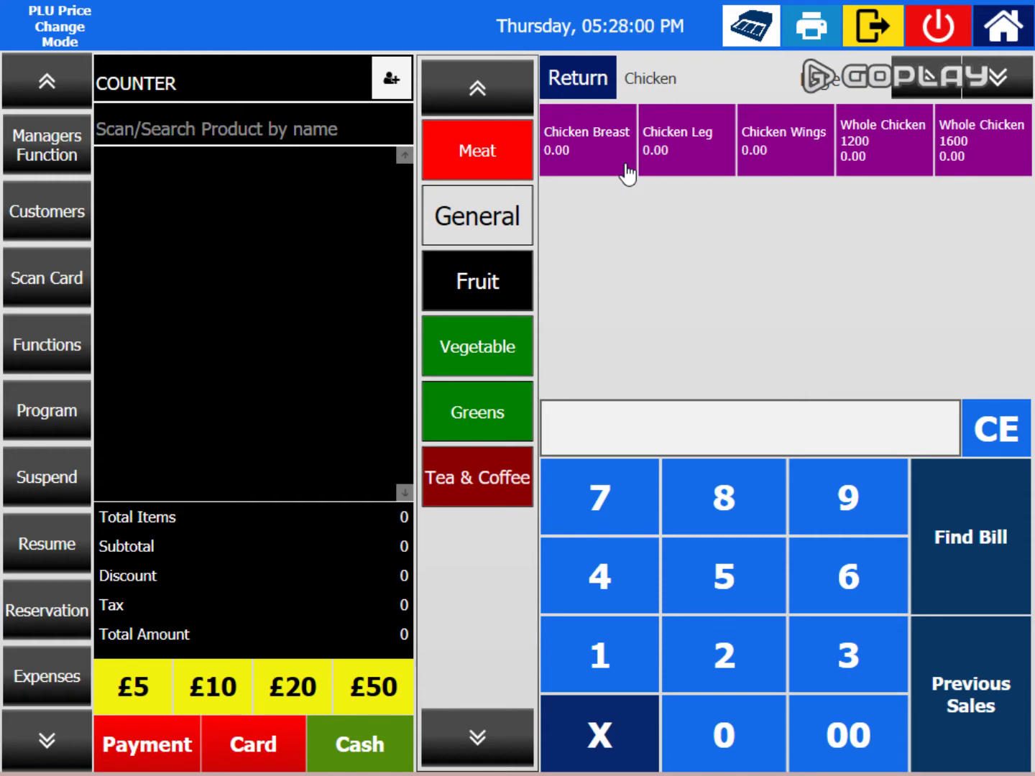
left_click(481, 417)
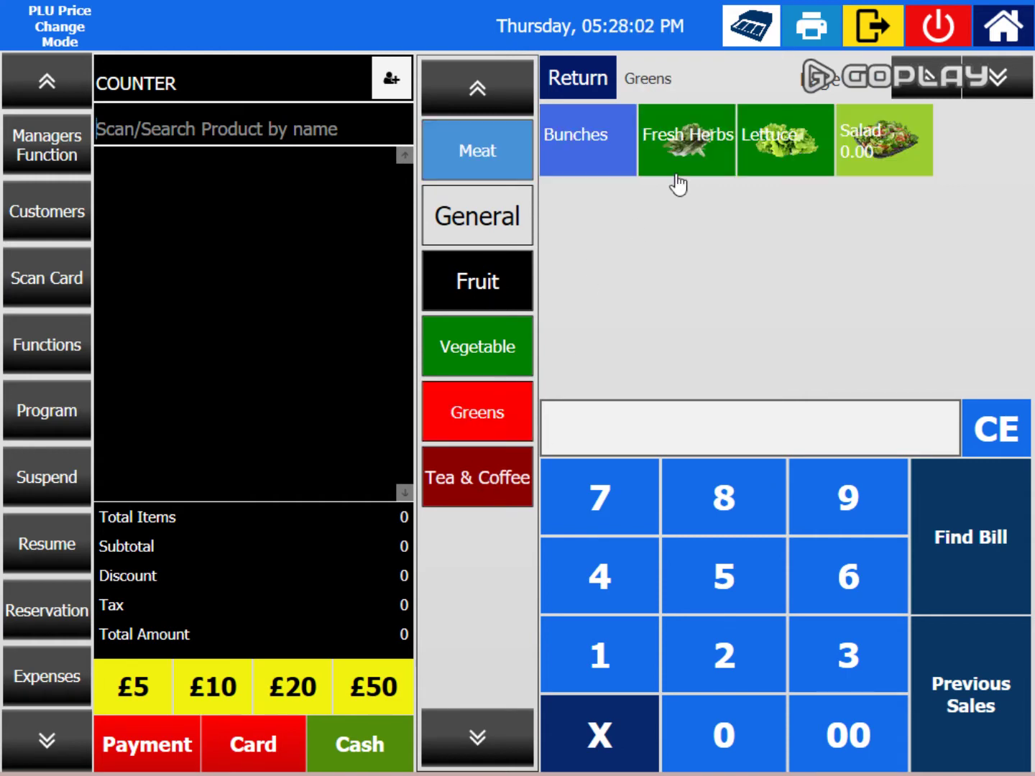
left_click(853, 166)
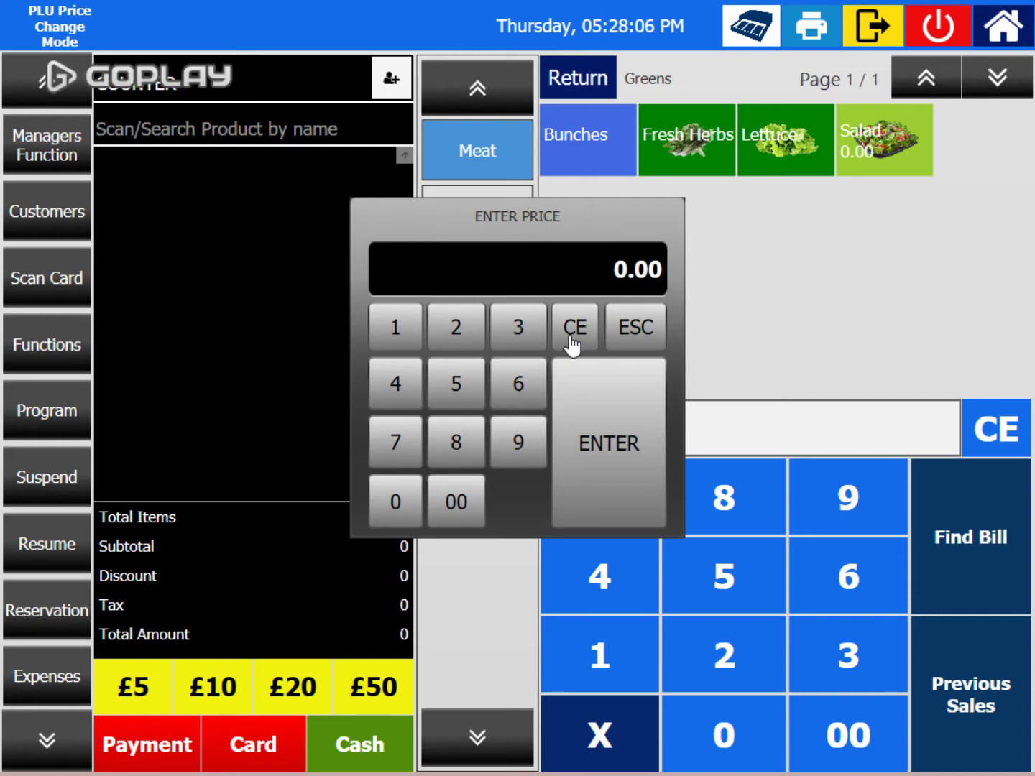
left_click(396, 340)
double_click(518, 455)
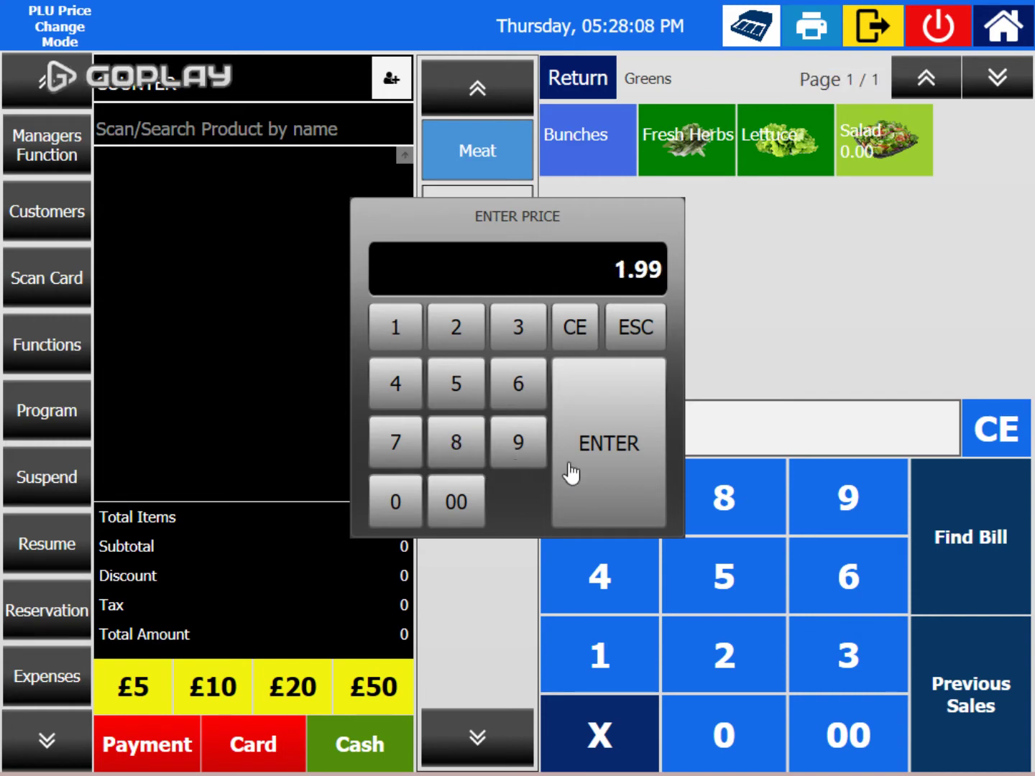
left_click(566, 475)
left_click(625, 447)
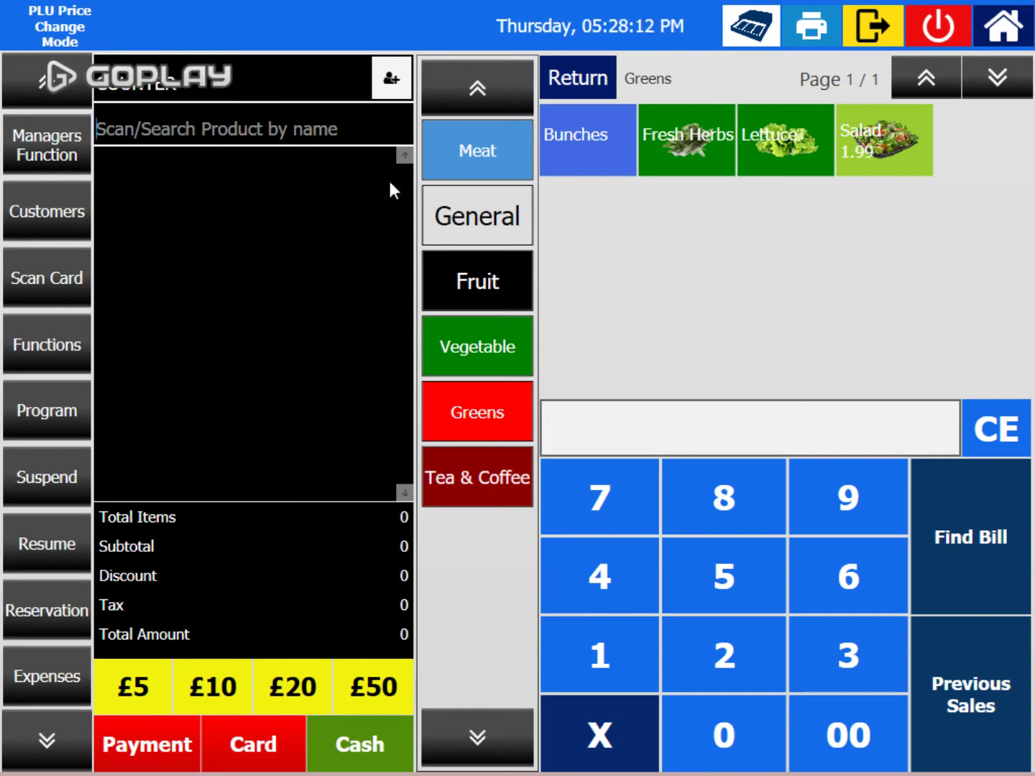
Find Love Cocoa Chocolate by searching 'love' and reprice it from 5.35 to 4.99.
left_click(304, 139)
type("love")
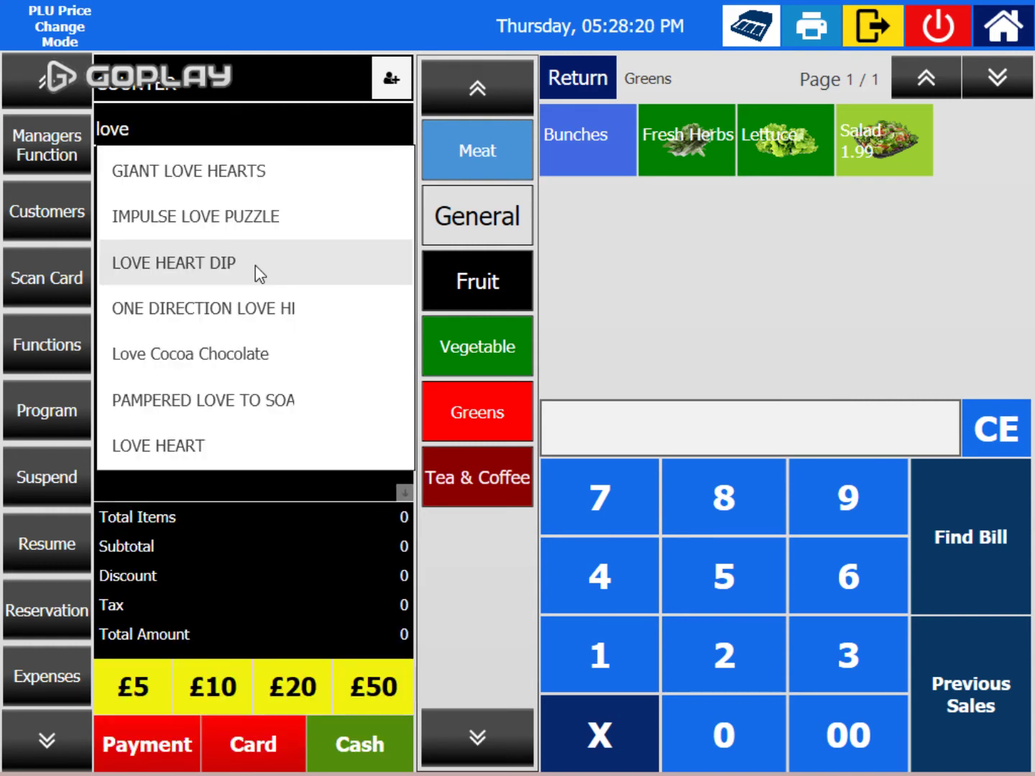
left_click(256, 358)
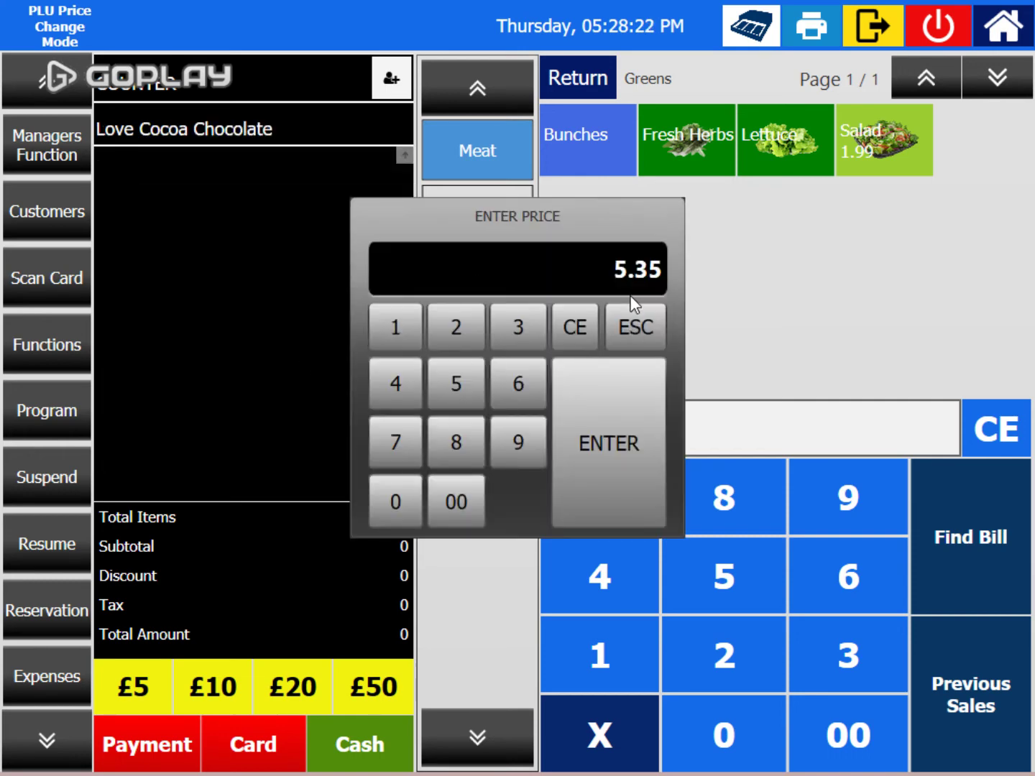
left_click(583, 336)
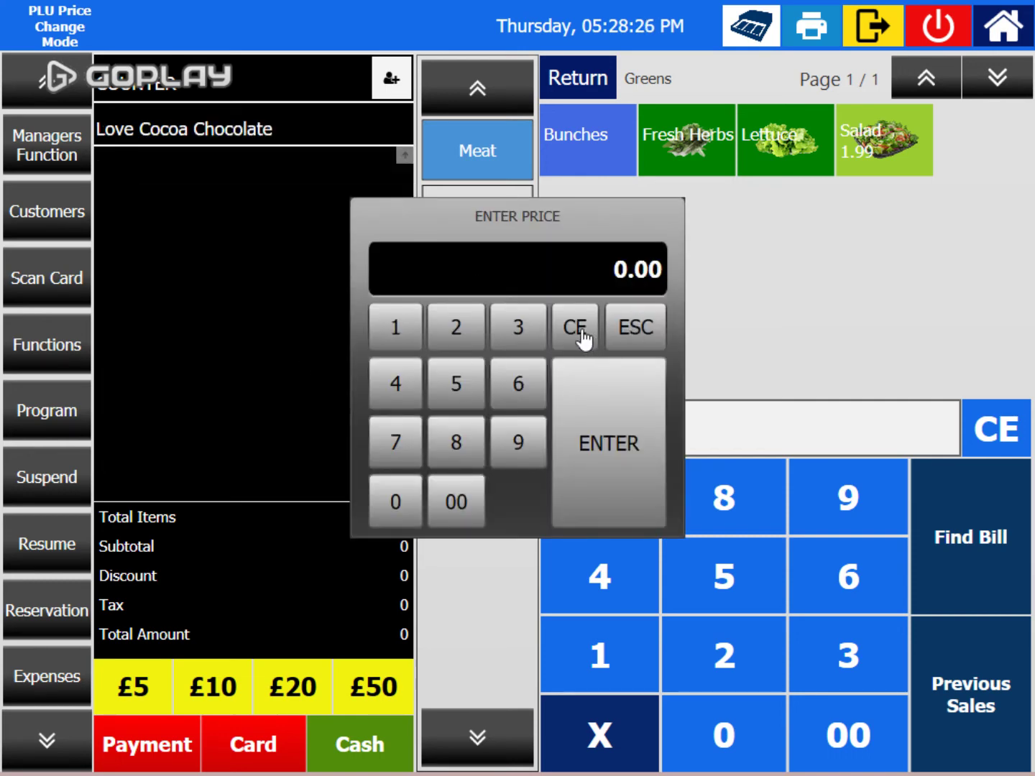
left_click(407, 386)
left_click(514, 443)
left_click(515, 442)
left_click(604, 483)
left_click(625, 449)
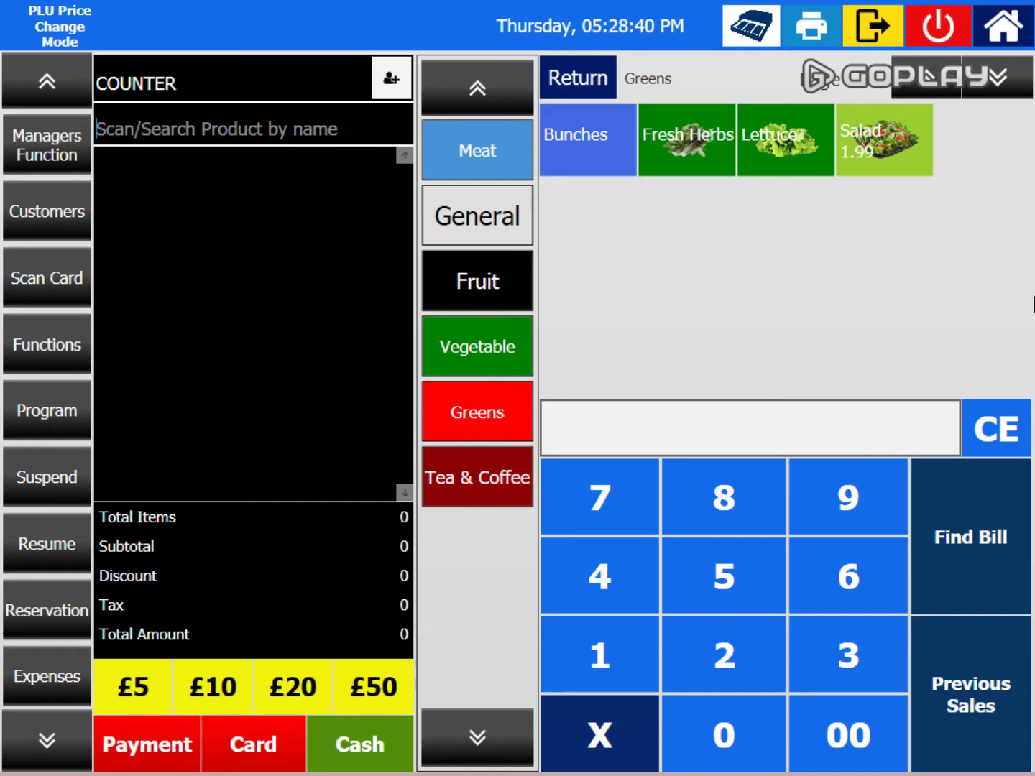
Choose 6.End Programming under Product Programming to return the till to Sales Mode.
left_click(64, 415)
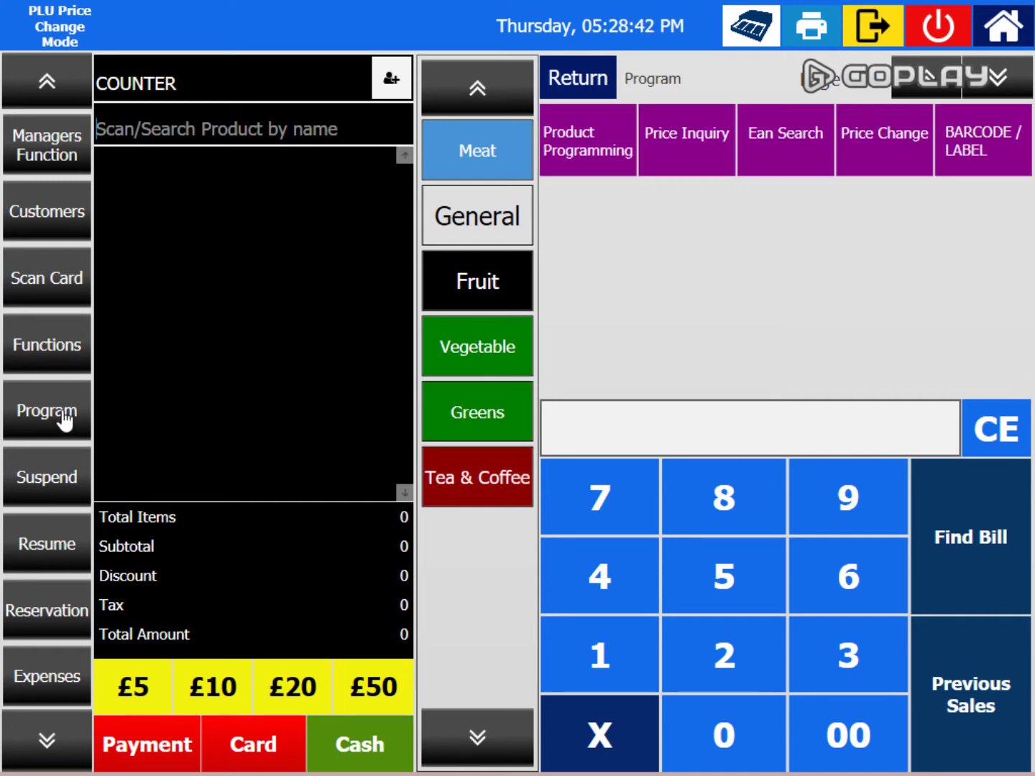
left_click(566, 137)
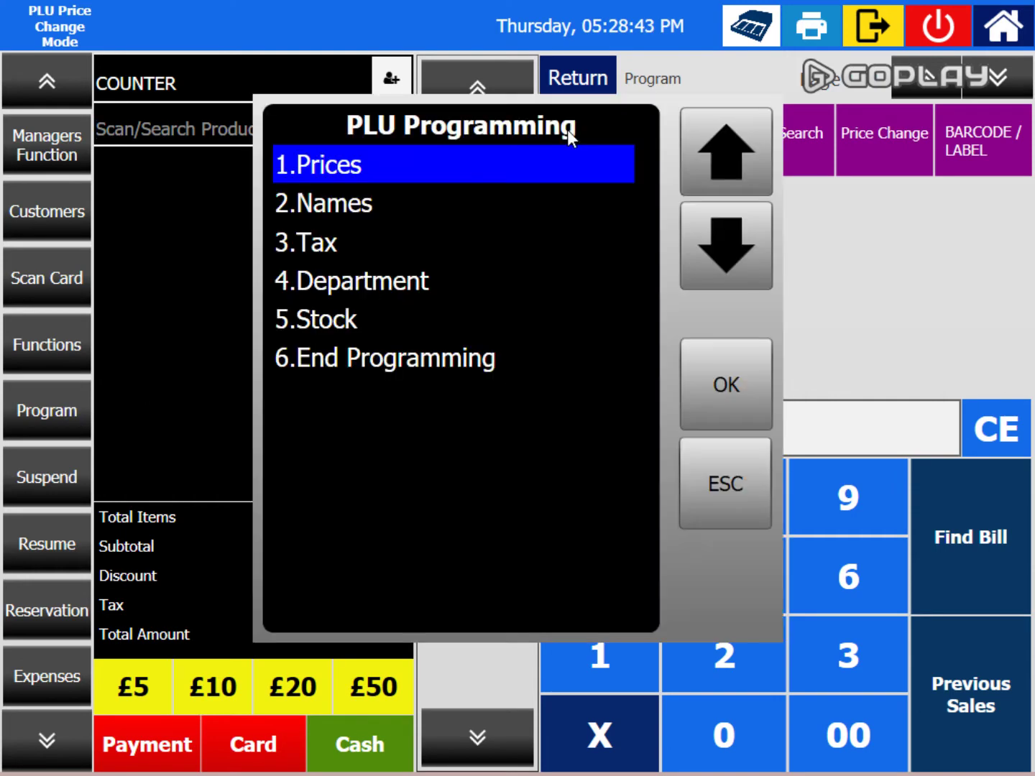
left_click(392, 360)
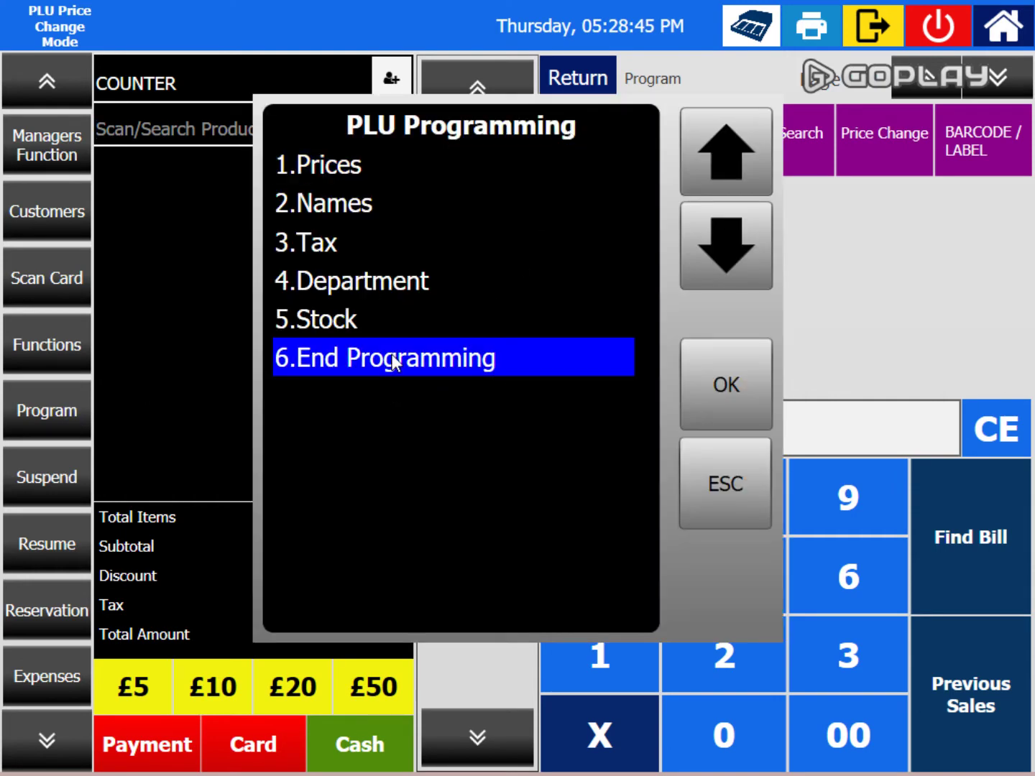
left_click(716, 385)
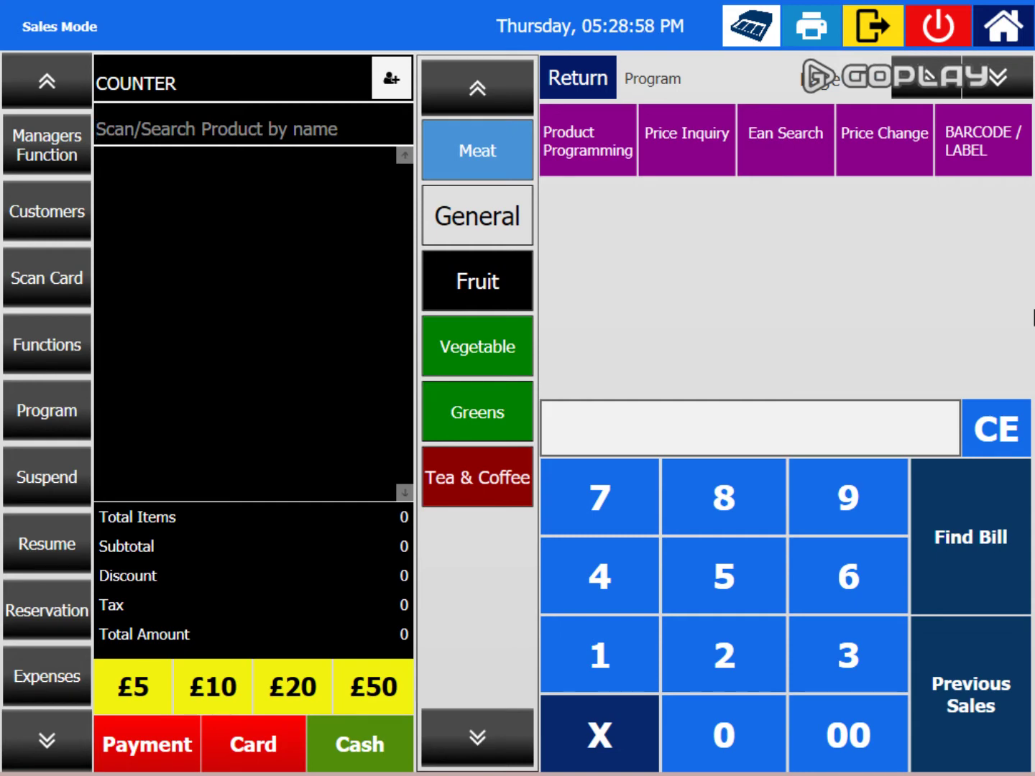
Switch the till into Stock Mode by choosing 5.Stock under Product Programming.
left_click(585, 136)
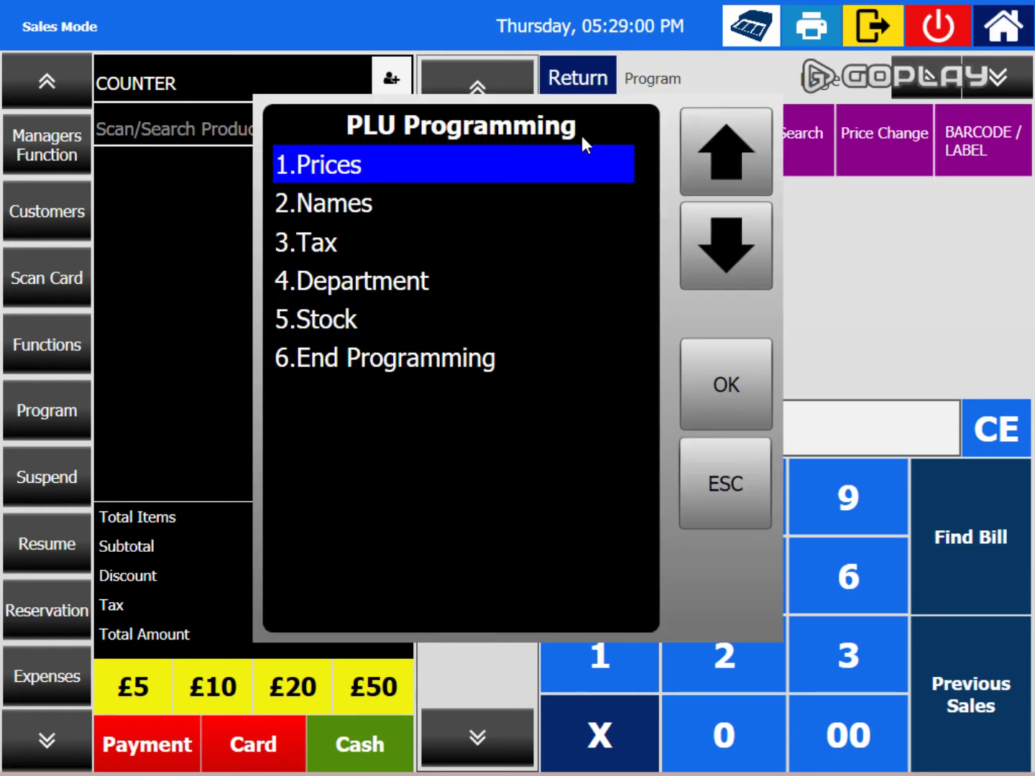
left_click(328, 324)
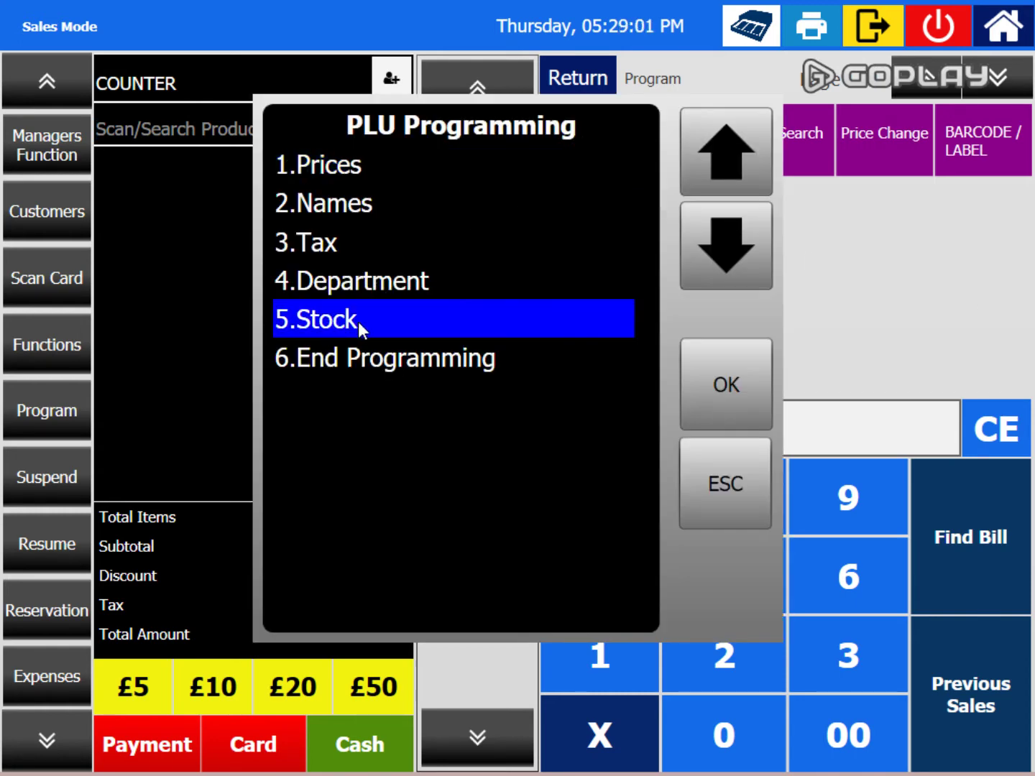
left_click(708, 388)
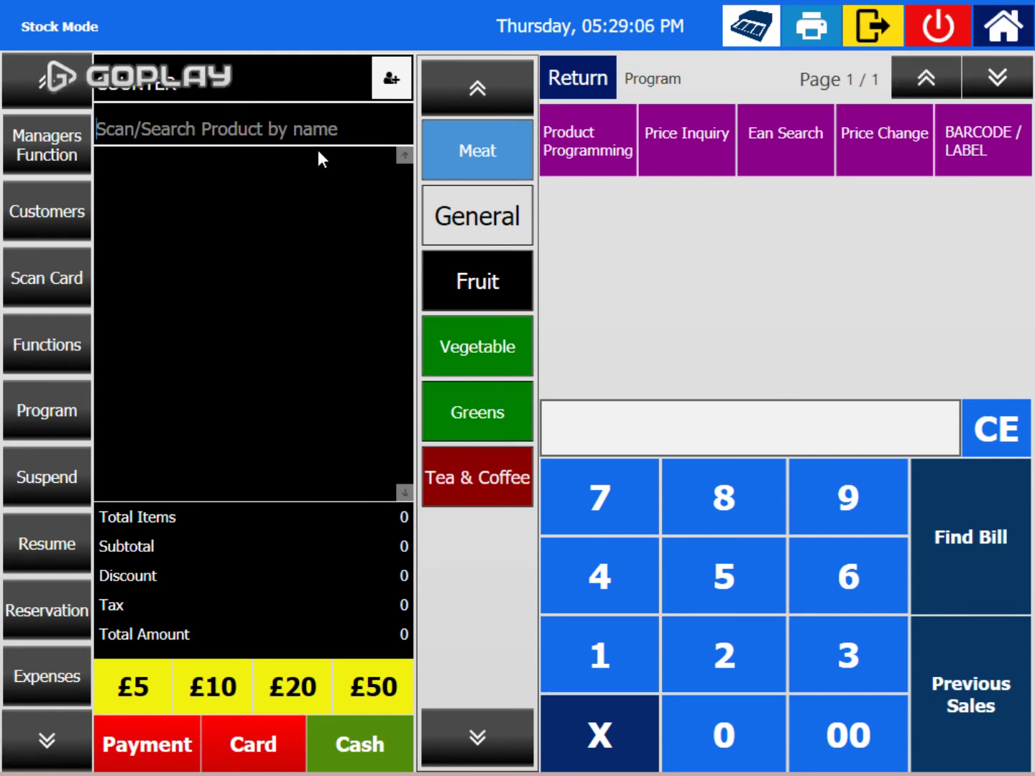
type("5060561600373")
key("Return")
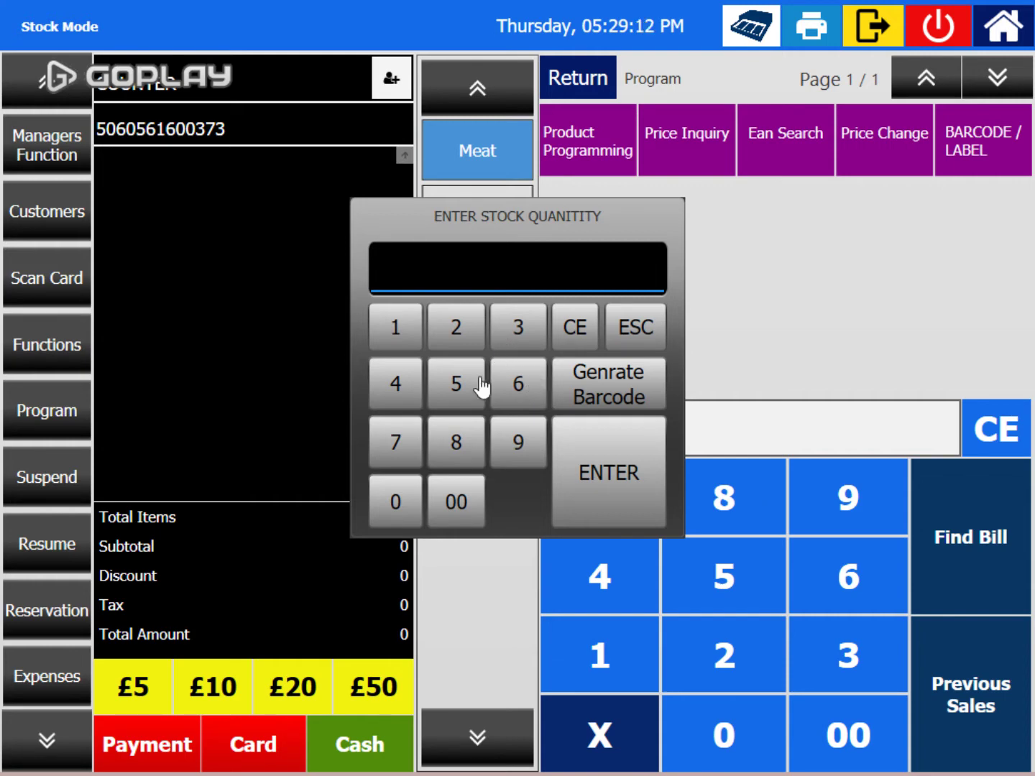
left_click(461, 329)
left_click(416, 389)
left_click(579, 460)
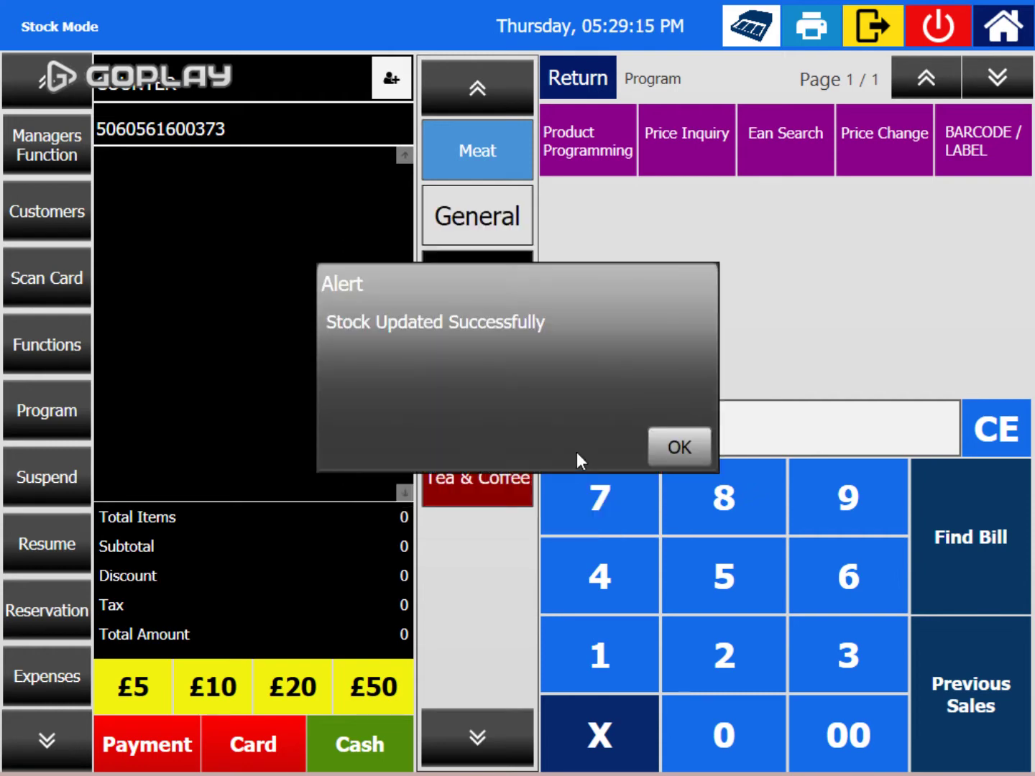
left_click(698, 449)
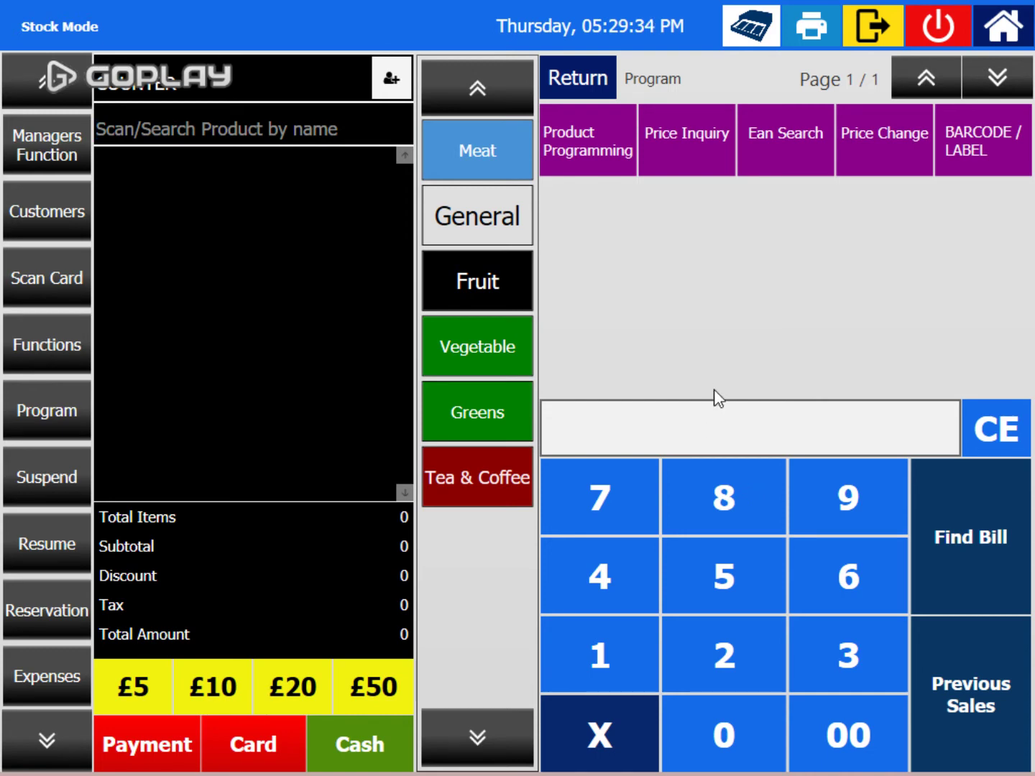
left_click(727, 439)
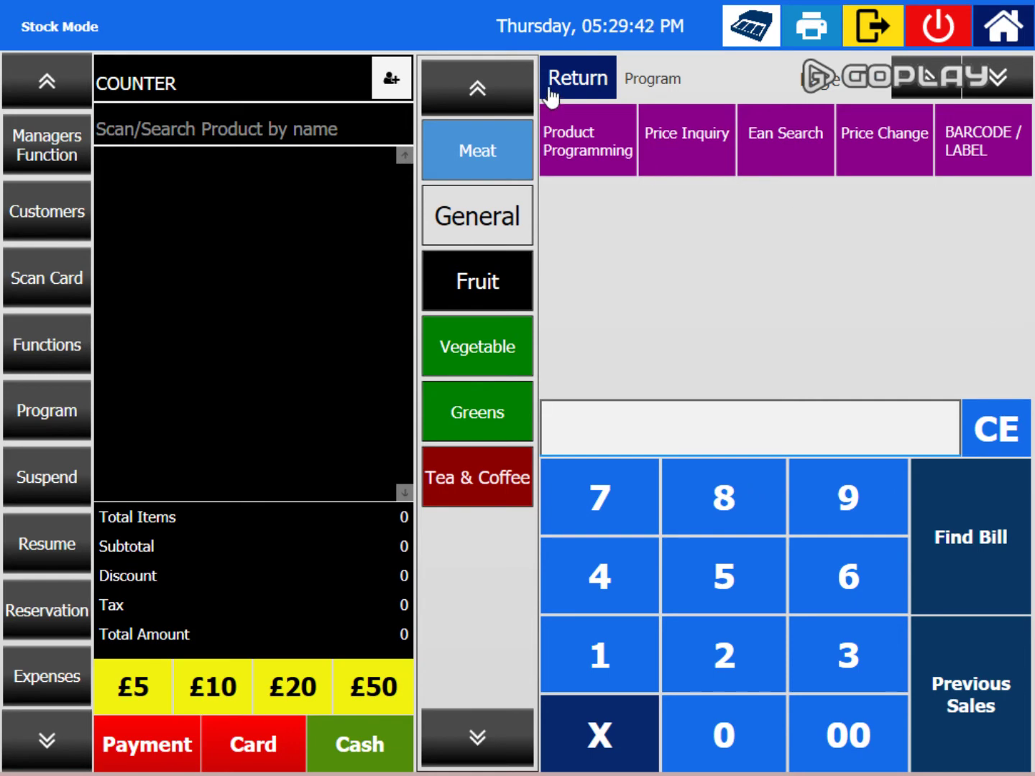
End programming back to Sales Mode and ring up Love Cocoa Chocolate by barcode at 4.99.
left_click(565, 164)
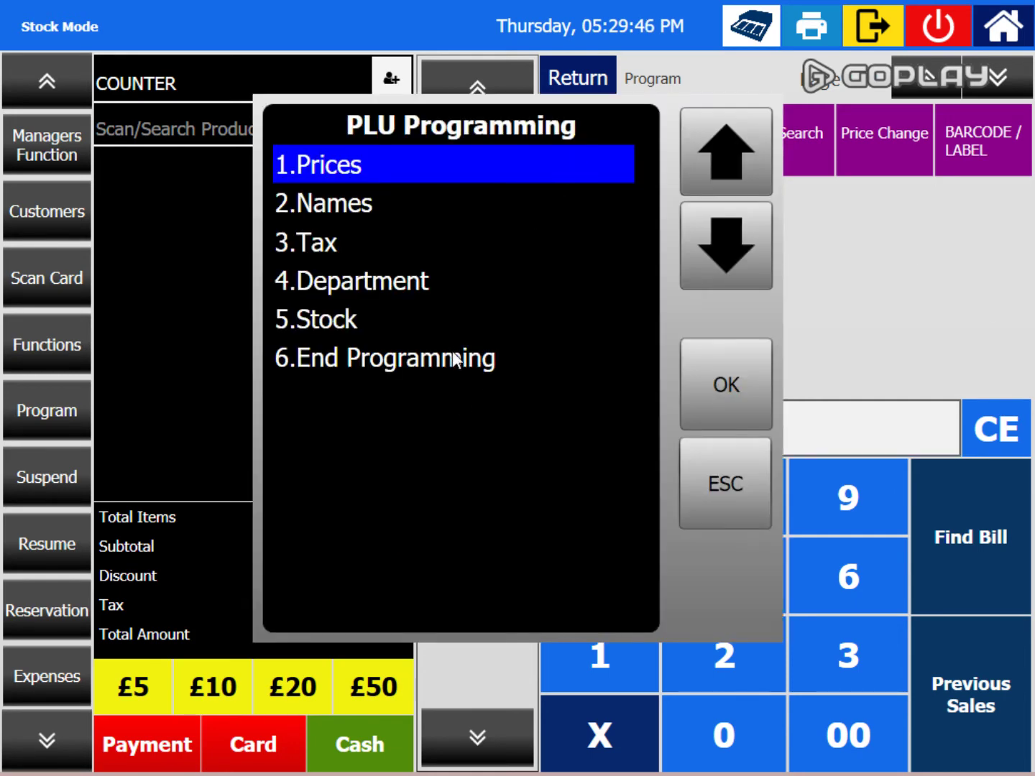
left_click(454, 358)
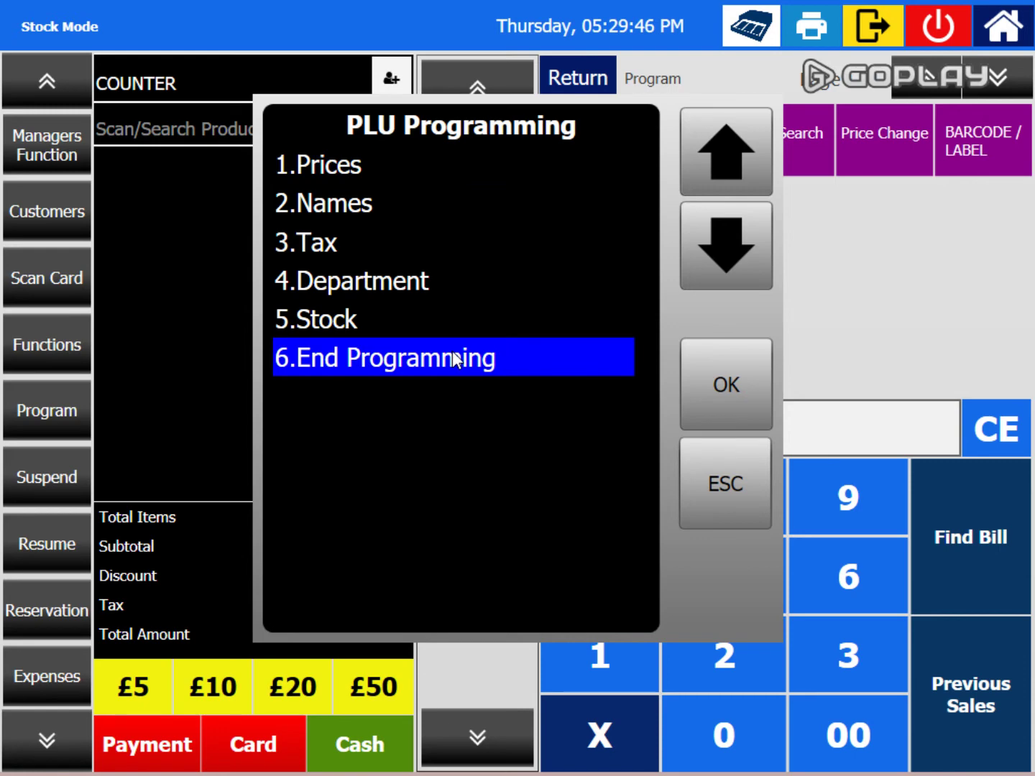
left_click(713, 394)
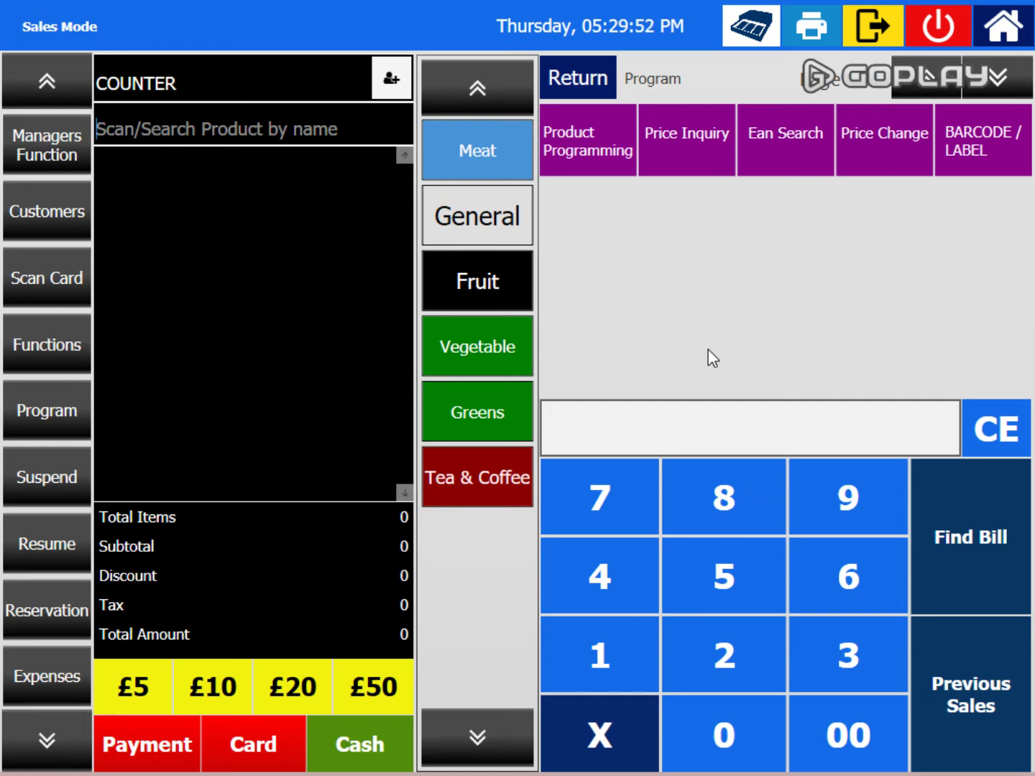
type("50605616003")
key("Return")
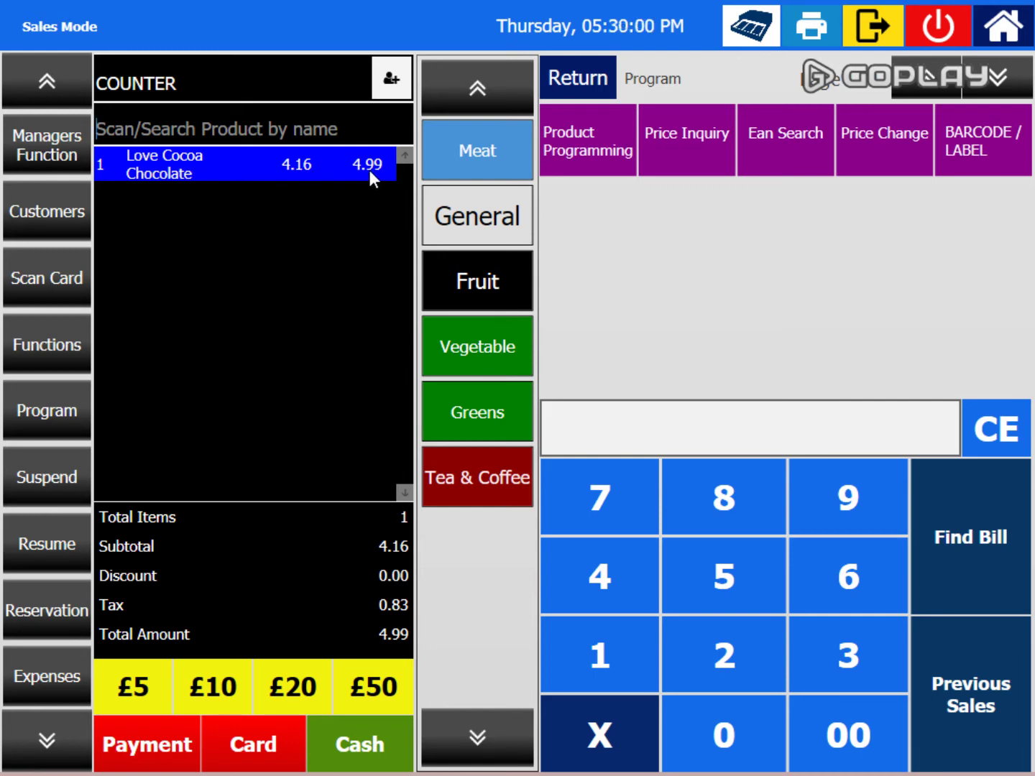
Add 1.234 kg of Green Apple to the bill at 3.69.
left_click(488, 298)
left_click(606, 162)
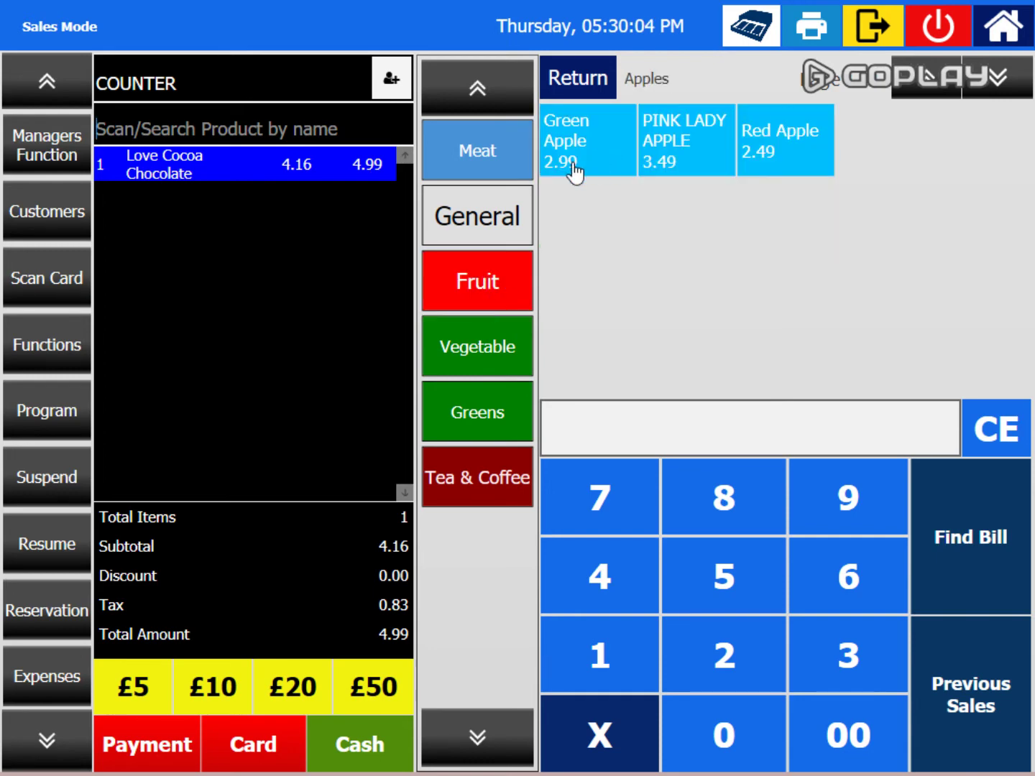
left_click(592, 165)
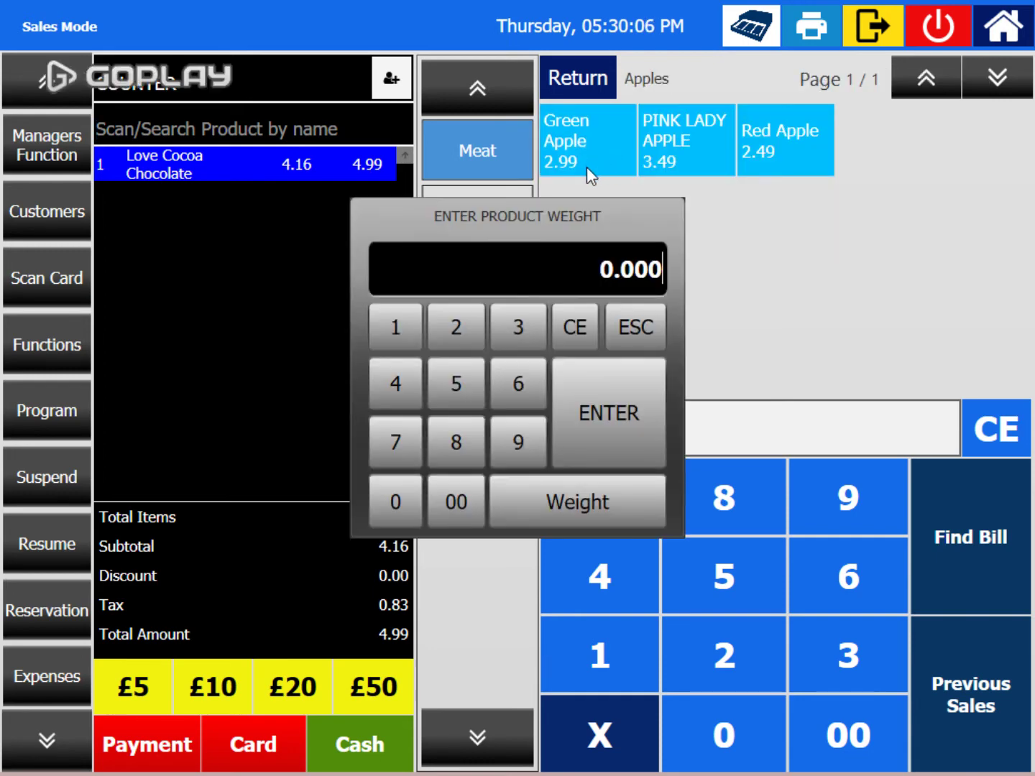
left_click(404, 329)
left_click(471, 334)
left_click(507, 338)
left_click(402, 391)
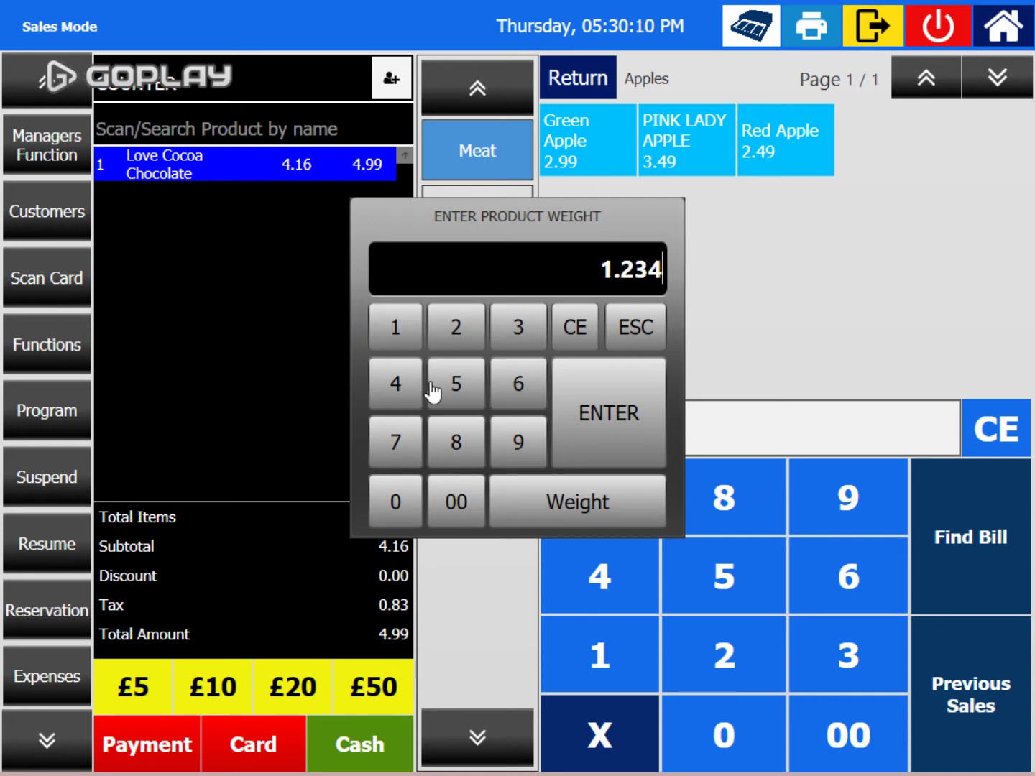
left_click(611, 417)
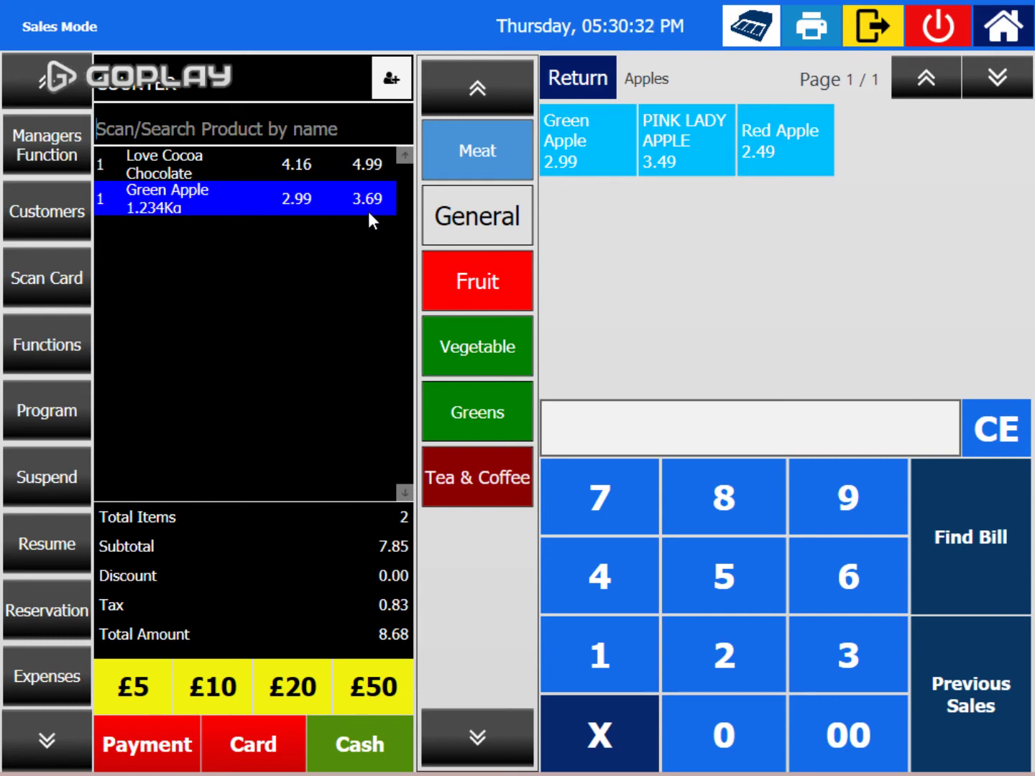
Add a second Green Apple line of 1.000 kg at 2.99, then leave the chocolate line's options unchanged.
left_click(588, 159)
left_click(407, 337)
left_click(400, 502)
left_click(455, 507)
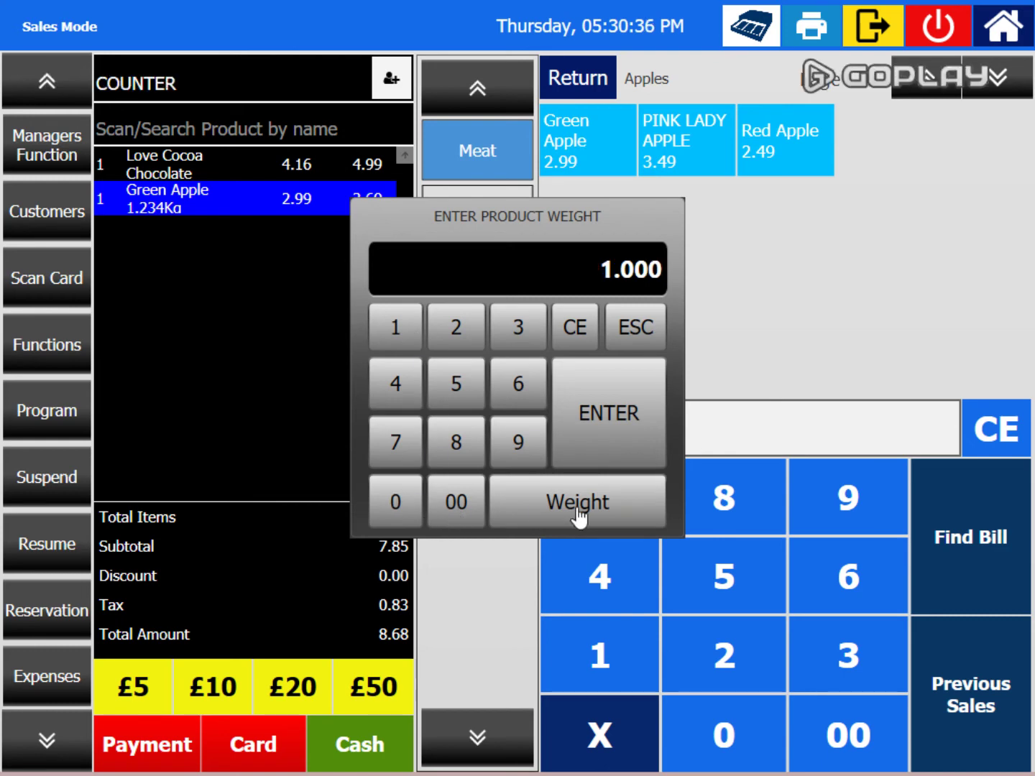
left_click(596, 437)
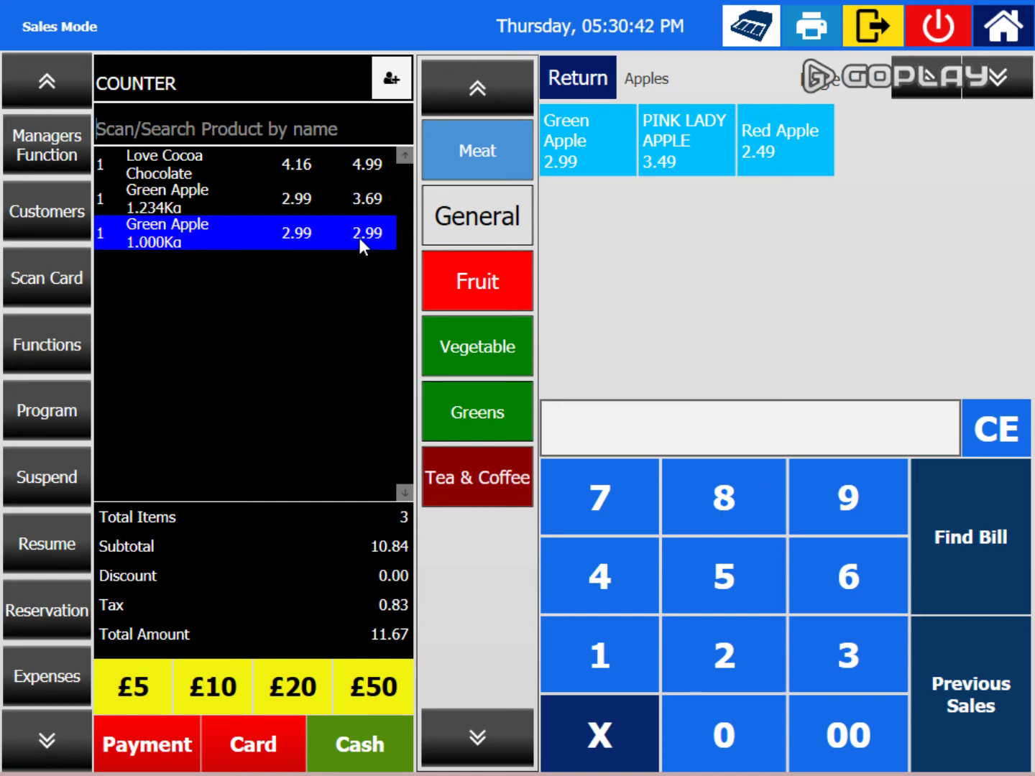
left_click(306, 164)
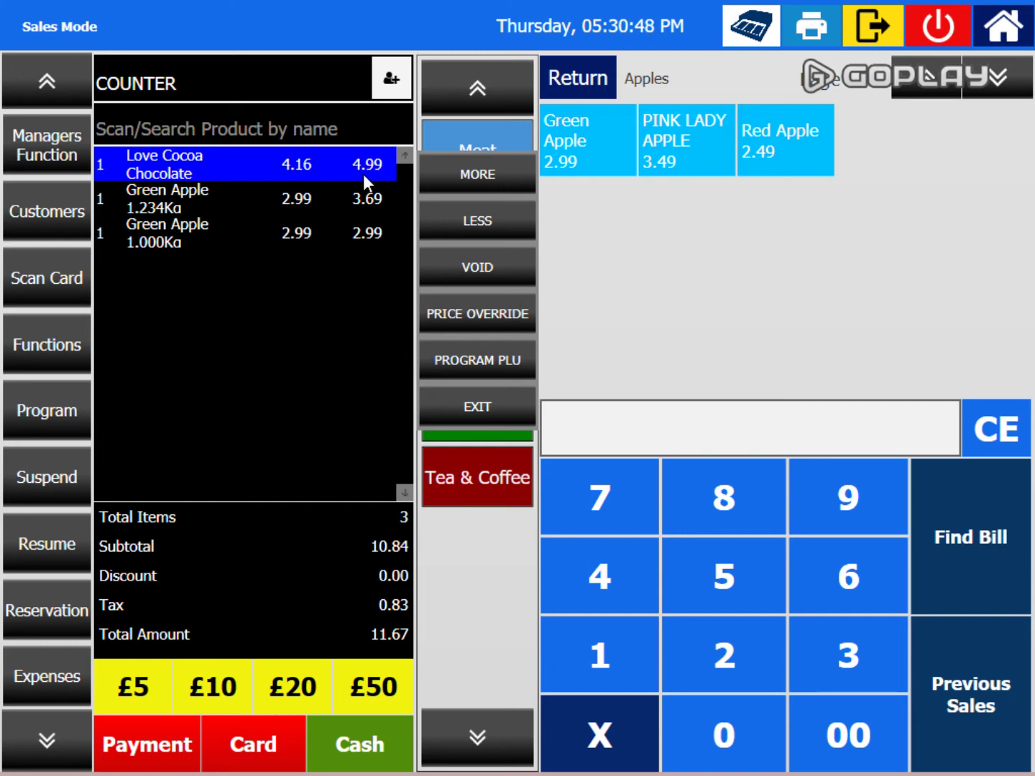
left_click(512, 406)
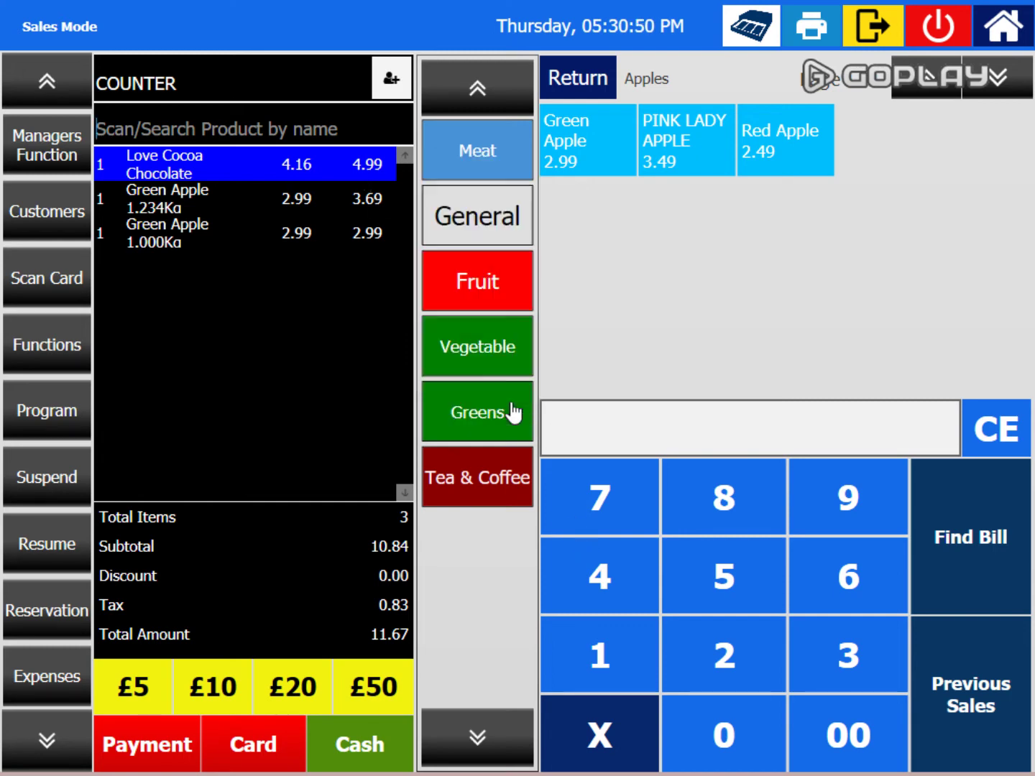
Take cash payment for the £11.67 sale and finish it without printing a receipt.
left_click(342, 745)
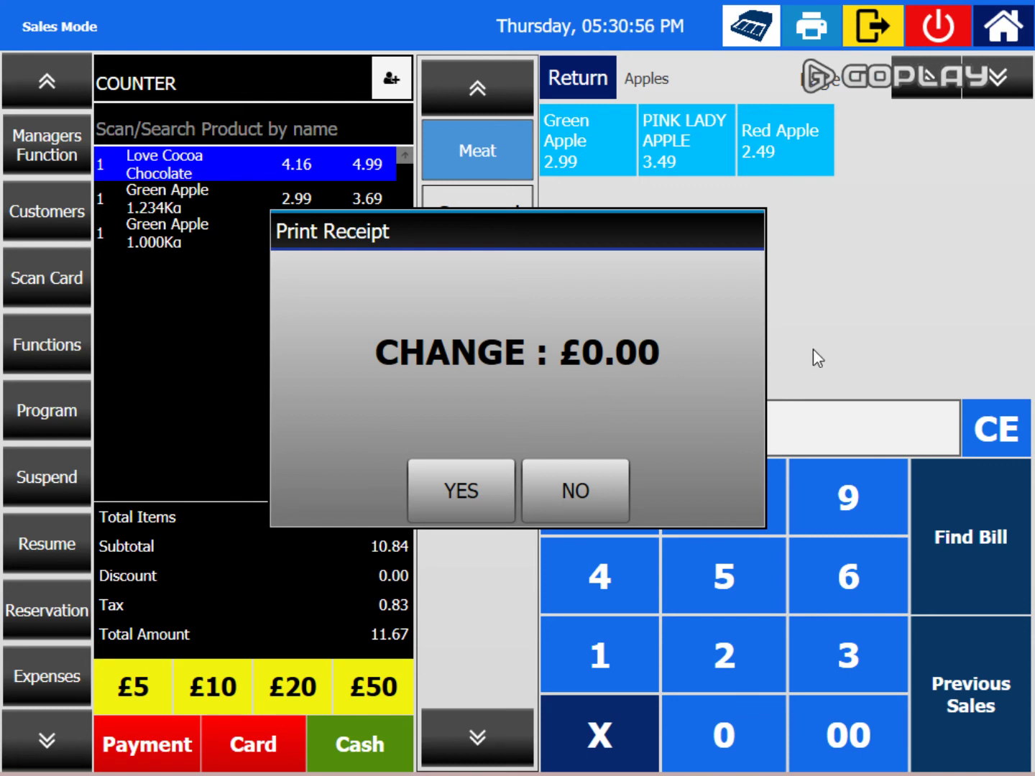
left_click(580, 492)
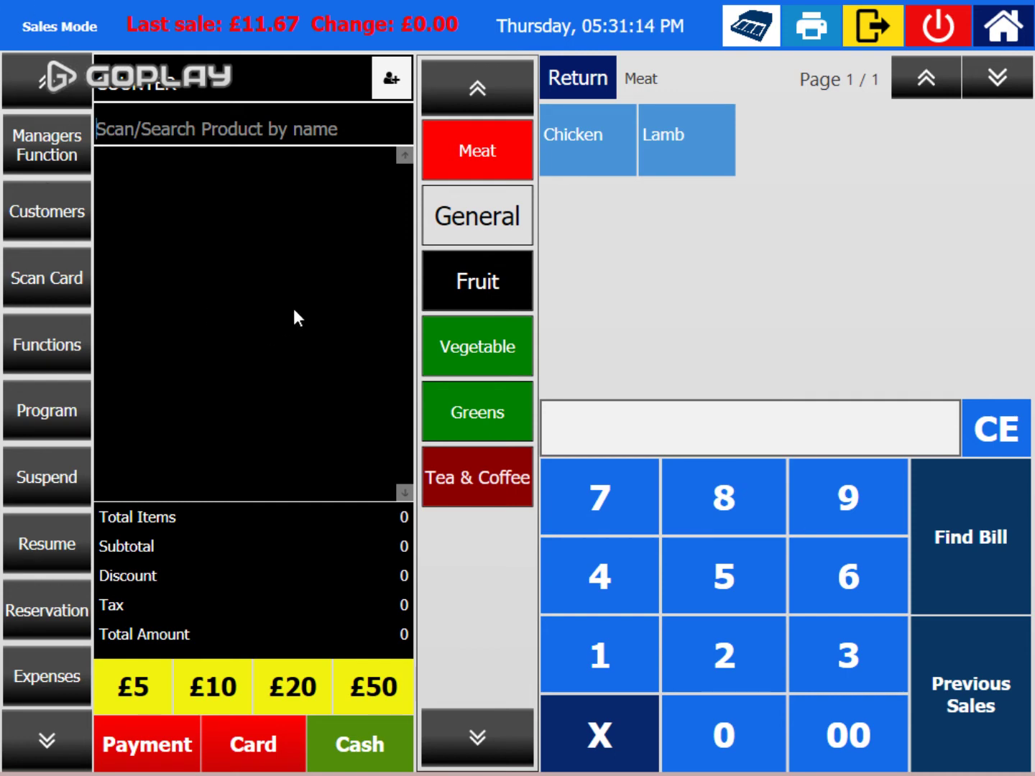
Put the till into Refund Mode from Managers Function and return to the product categories.
left_click(23, 140)
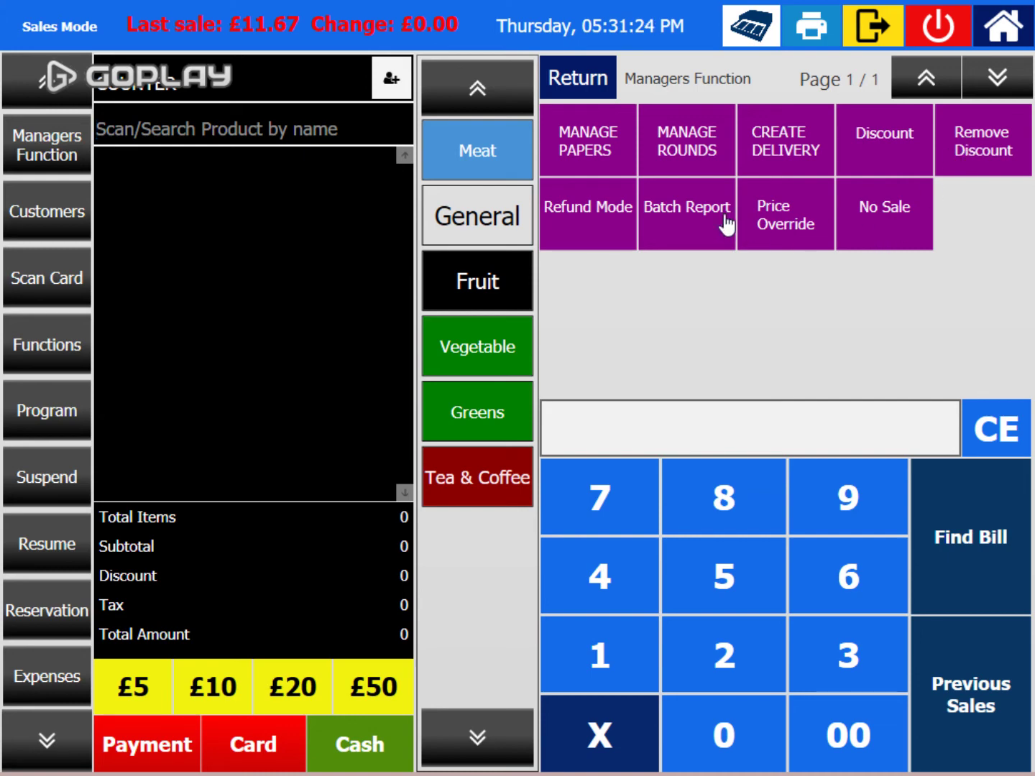
left_click(606, 221)
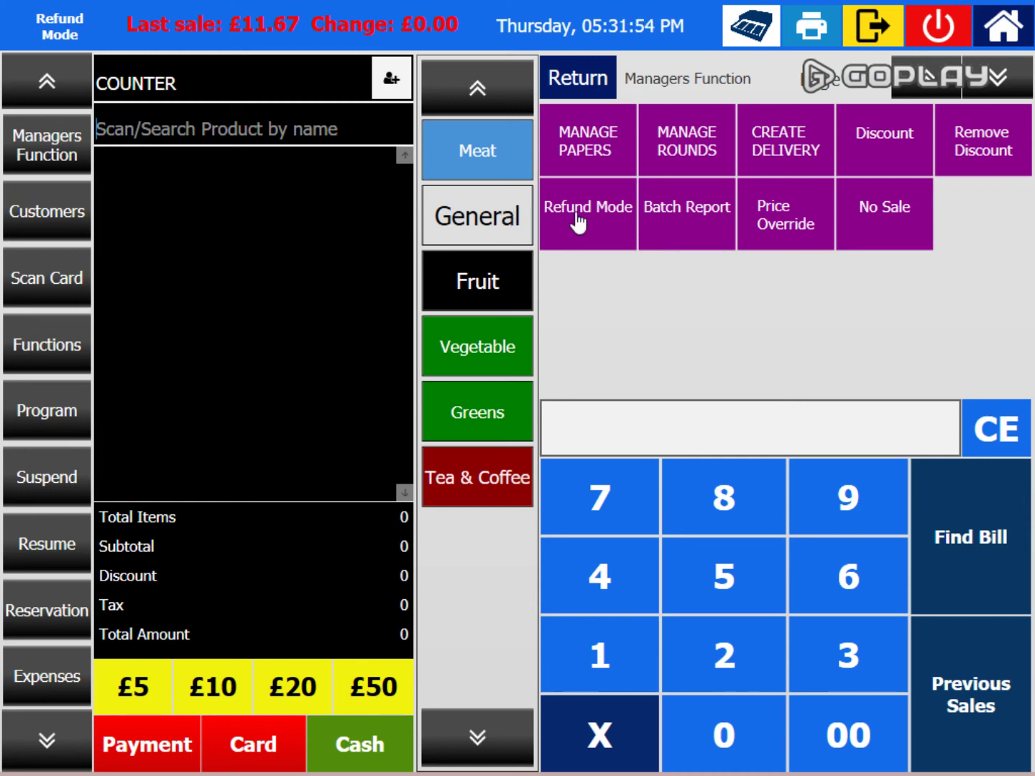
left_click(589, 80)
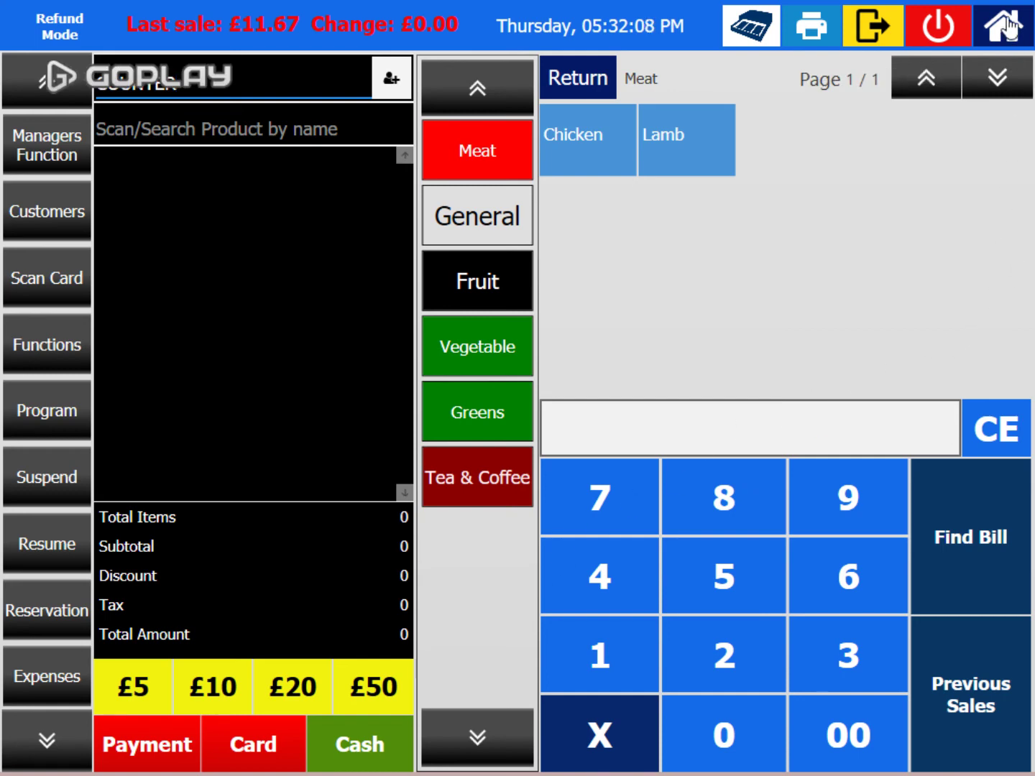
Go to the back office and expand the People section in the sidebar.
left_click(1009, 29)
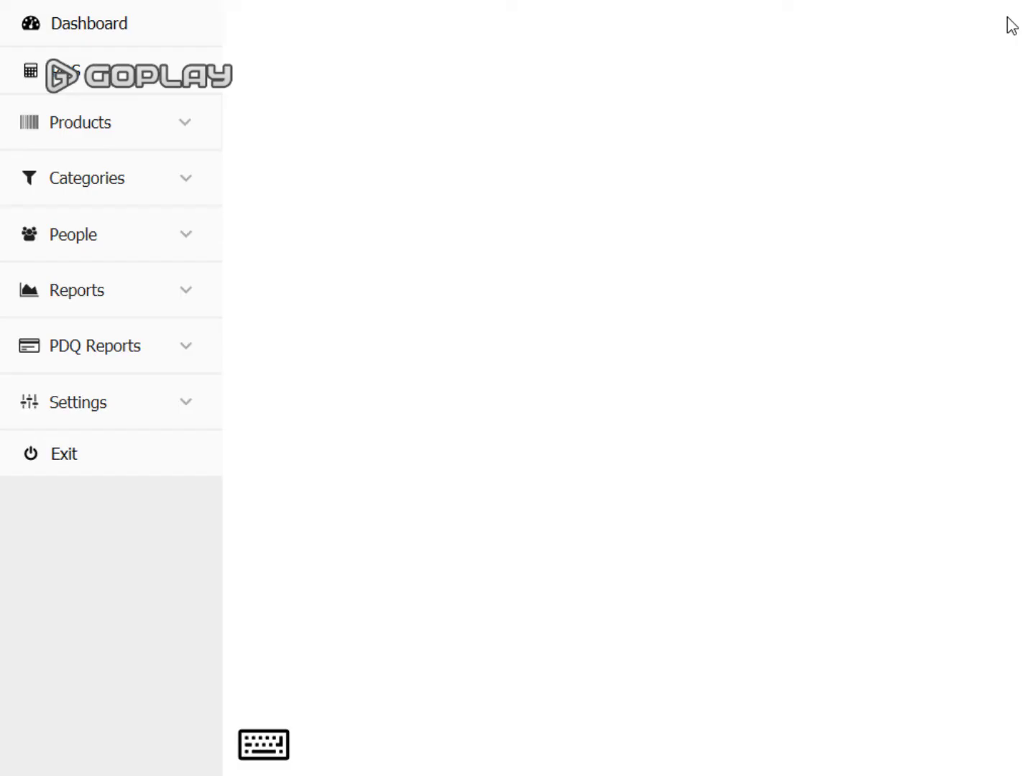
left_click(74, 403)
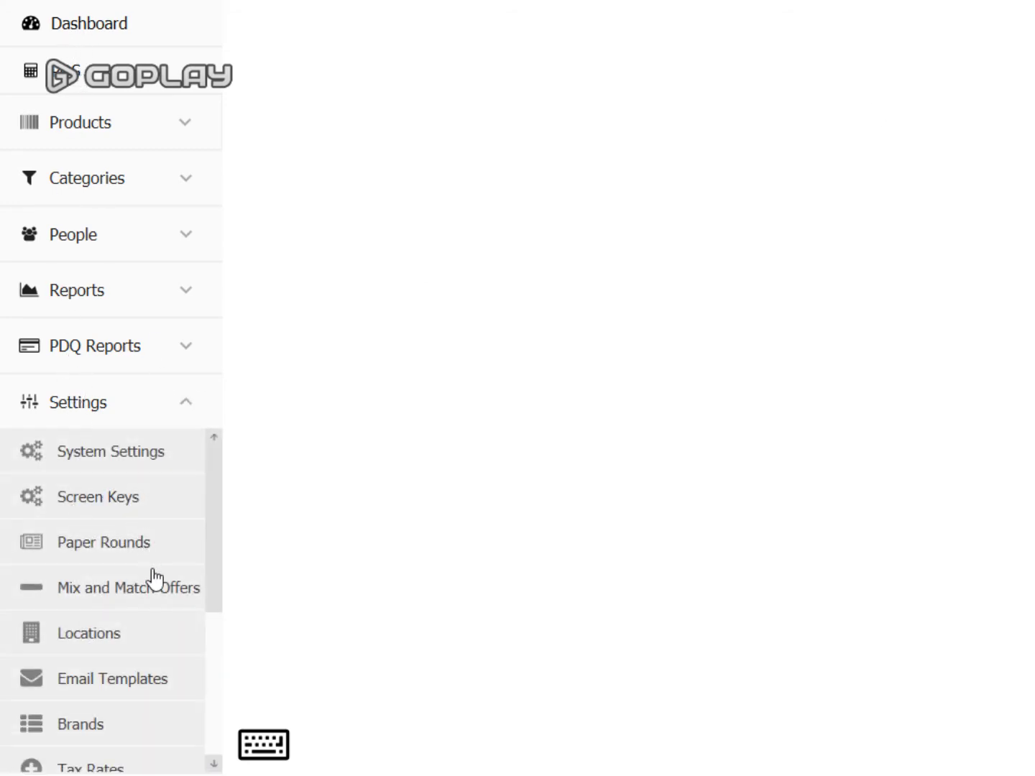
scroll(151, 577, "down", 5)
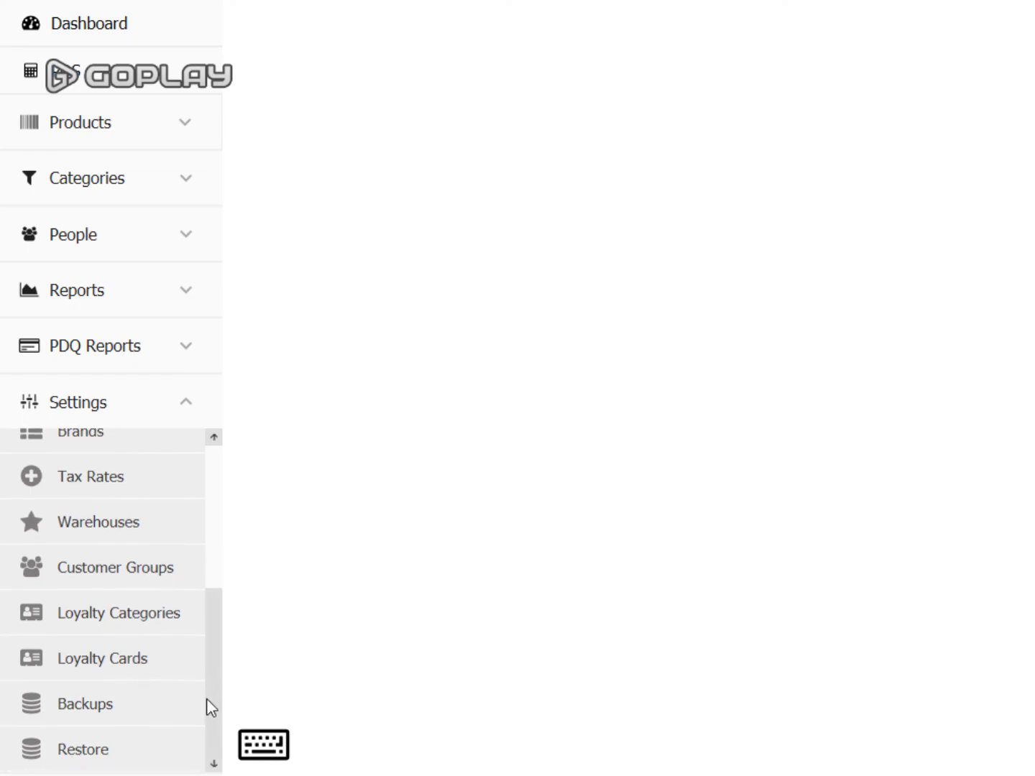
scroll(202, 679, "up", 1)
scroll(201, 679, "up", 5)
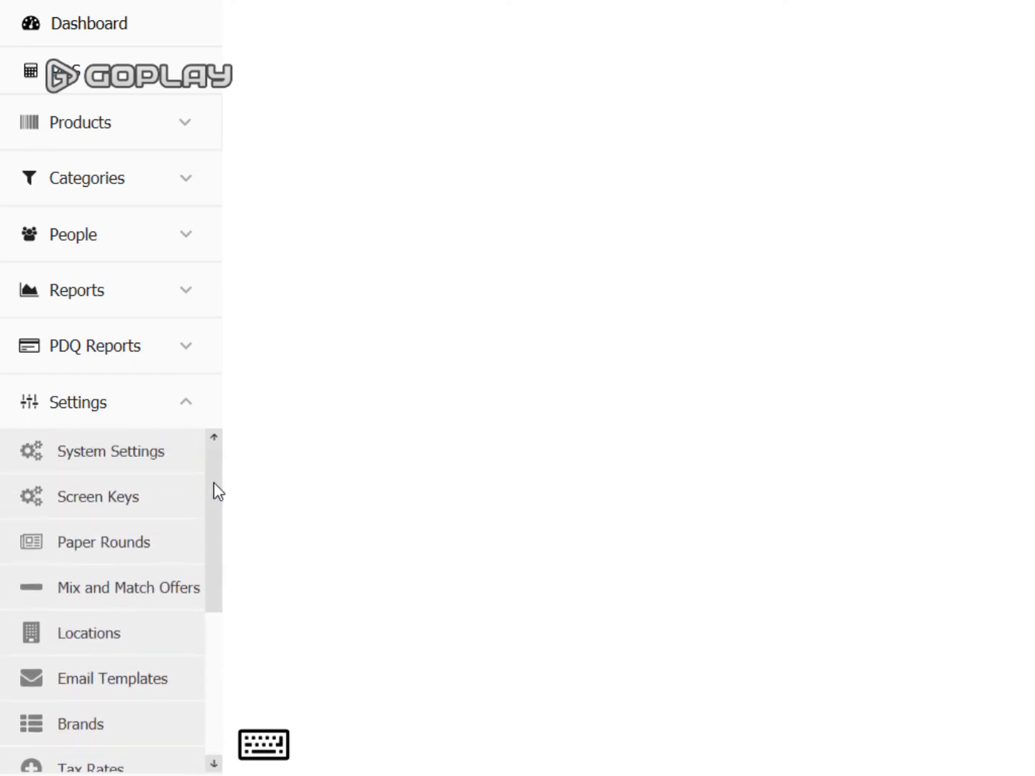
left_click(108, 181)
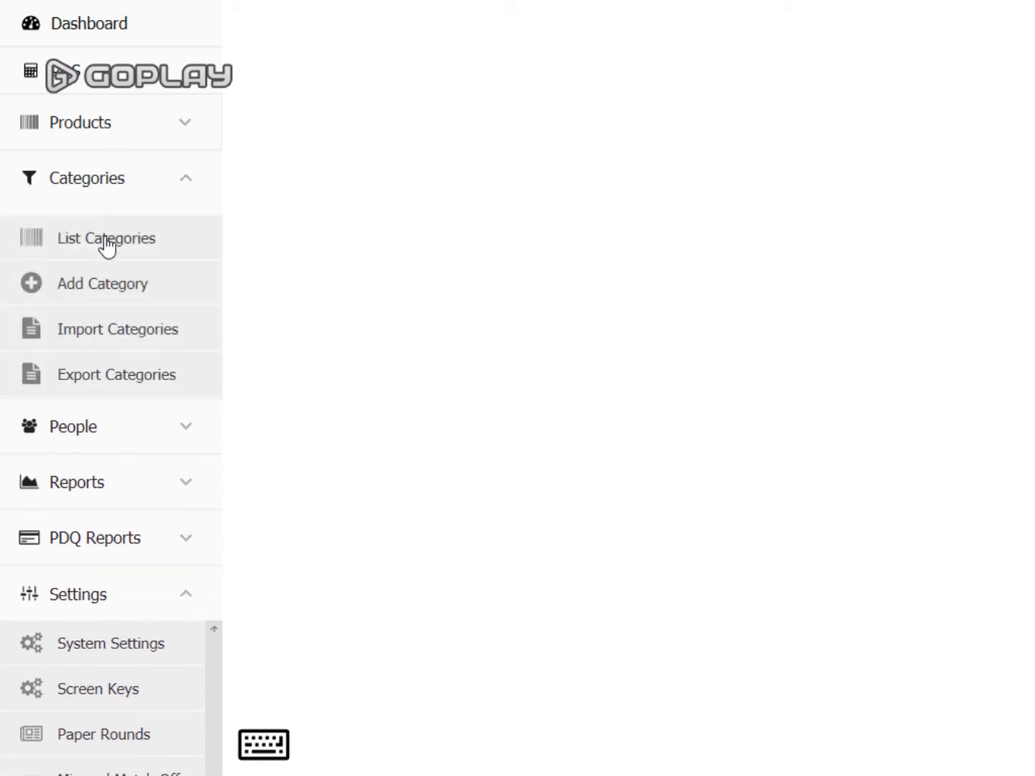
left_click(185, 178)
left_click(181, 406)
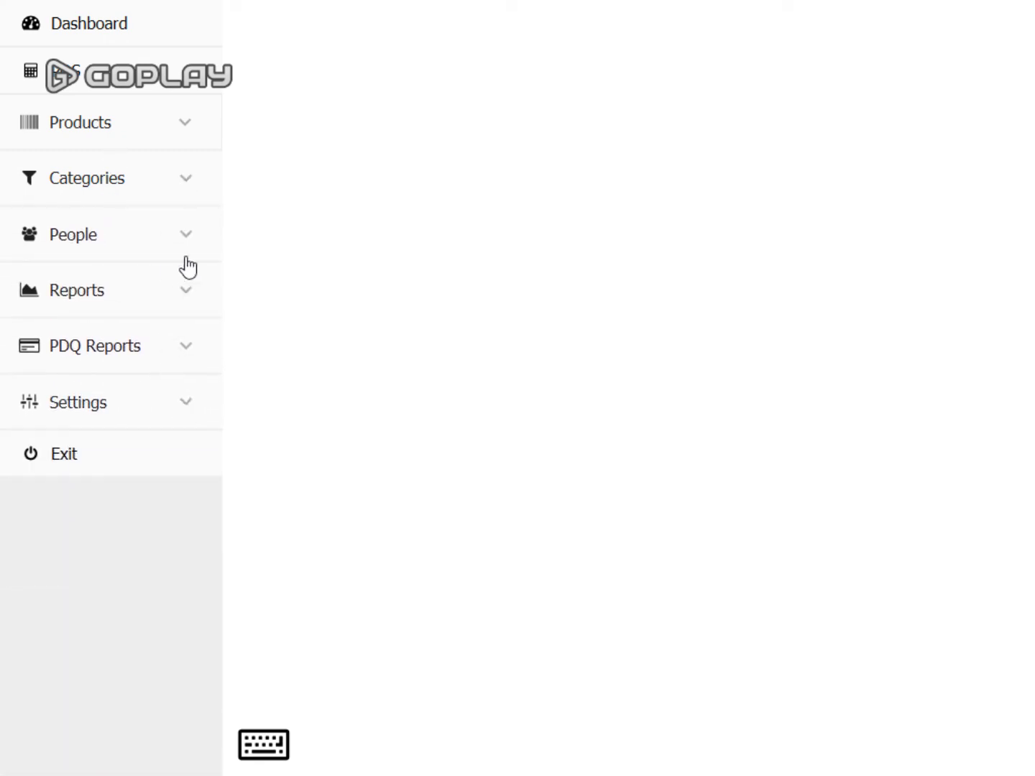
left_click(189, 240)
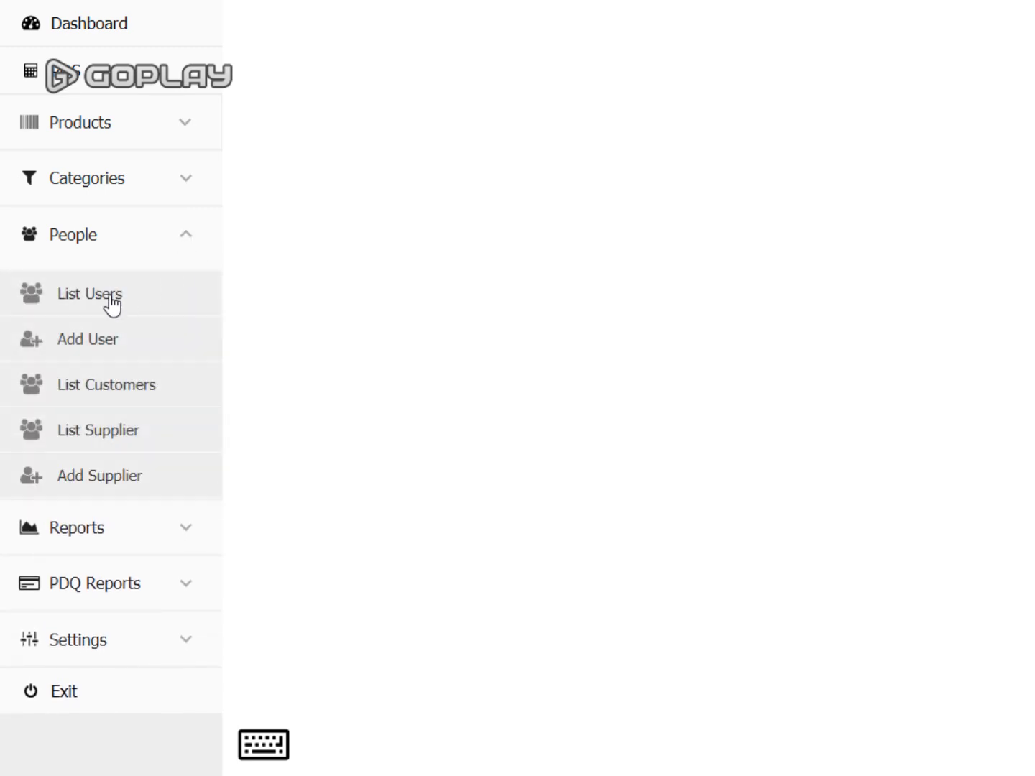
Open a new employee form with type Clerk and click through the name, last name and password fields.
left_click(107, 342)
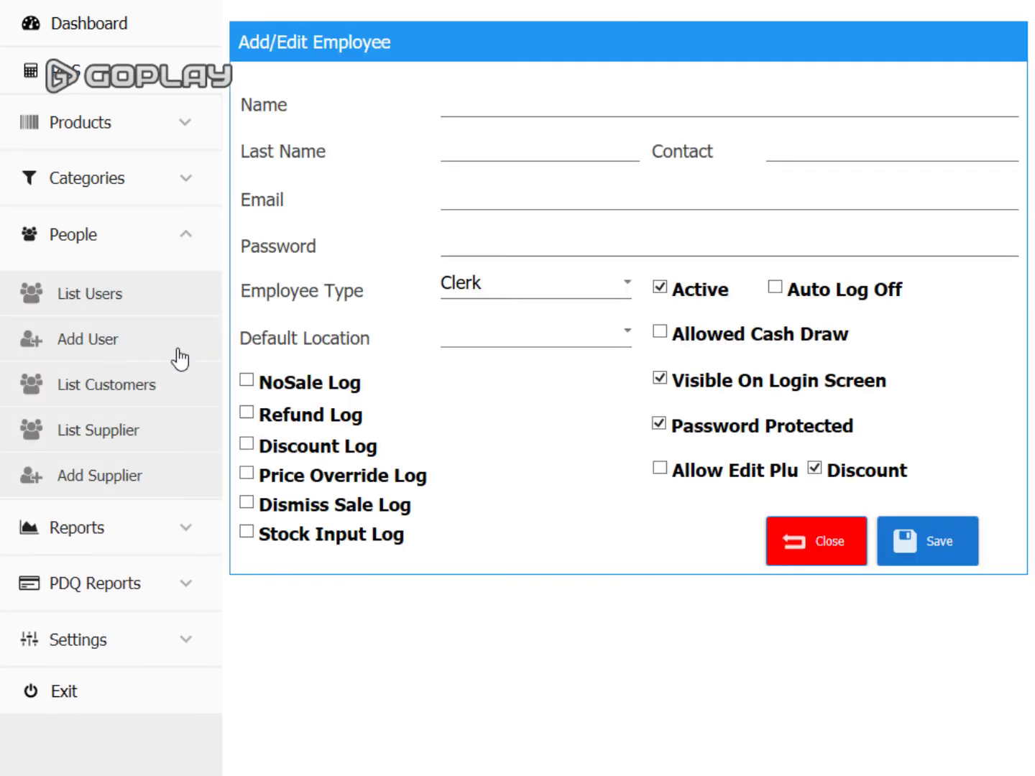
left_click(554, 295)
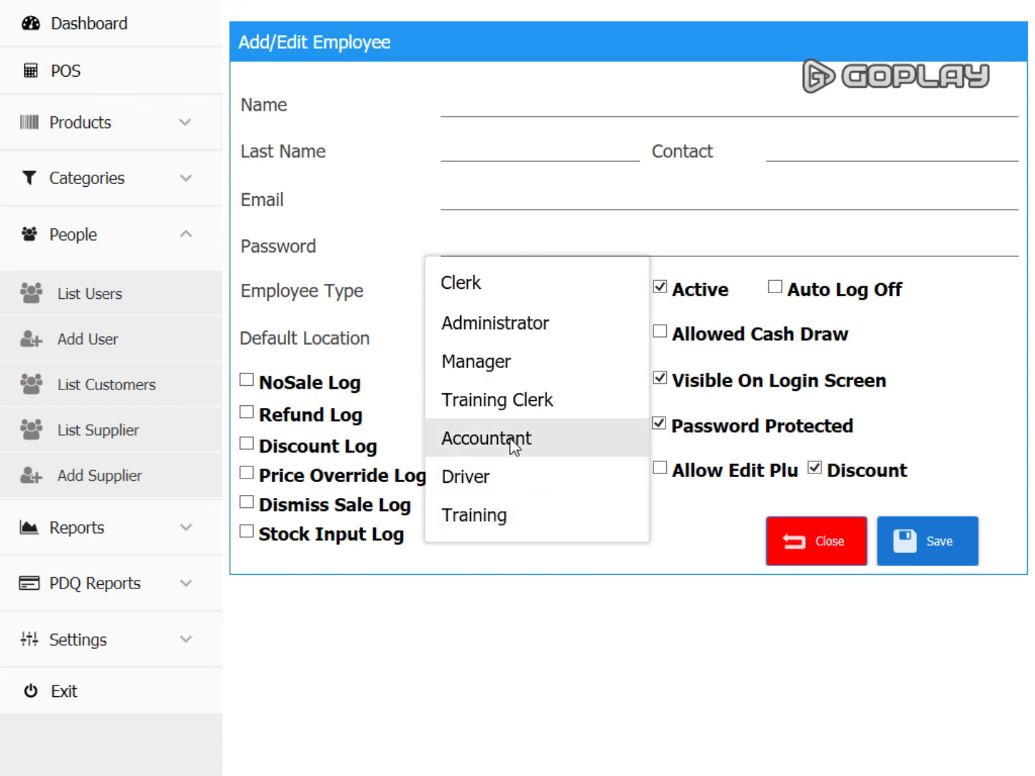
left_click(672, 539)
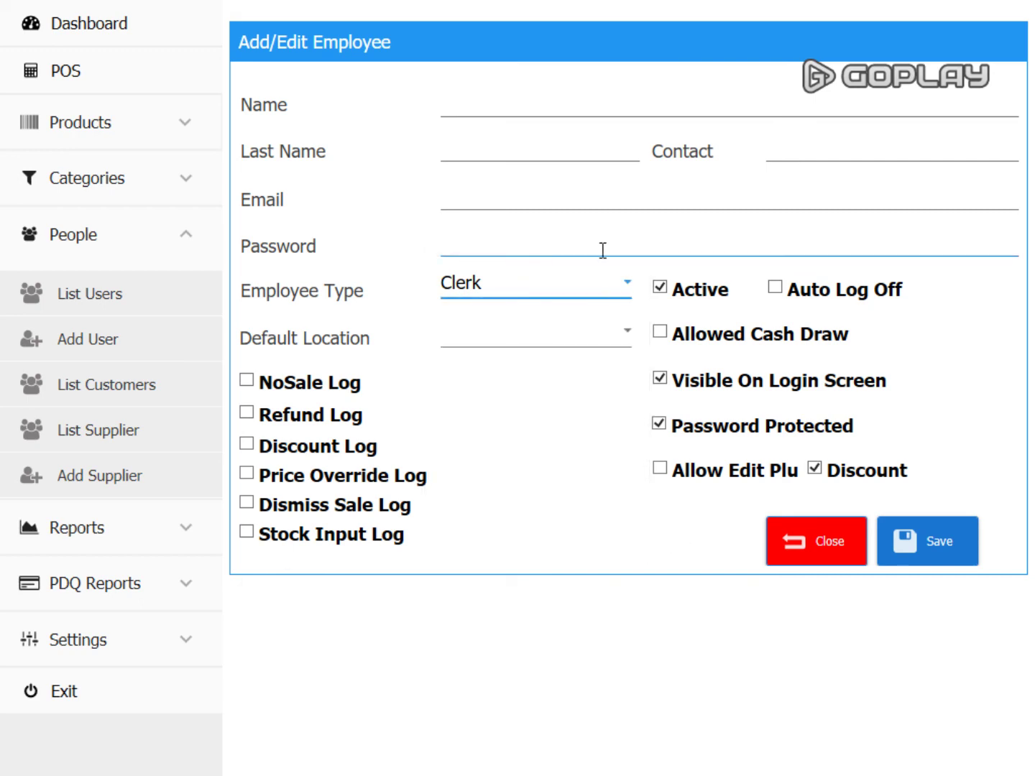
left_click(543, 100)
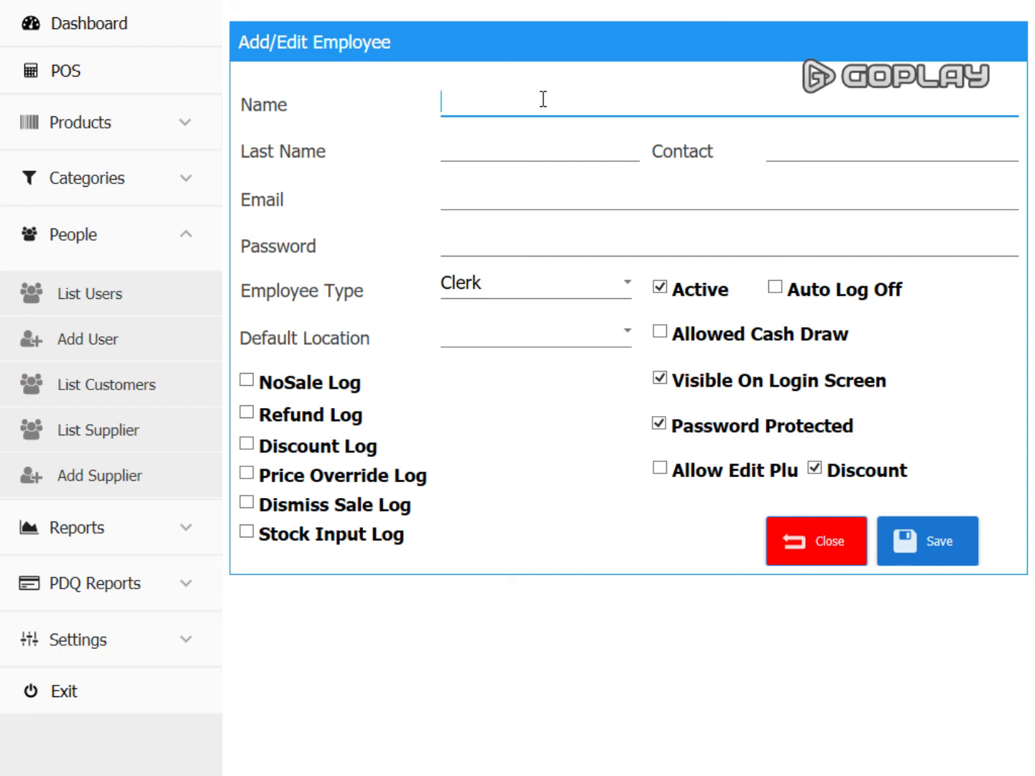
left_click(542, 142)
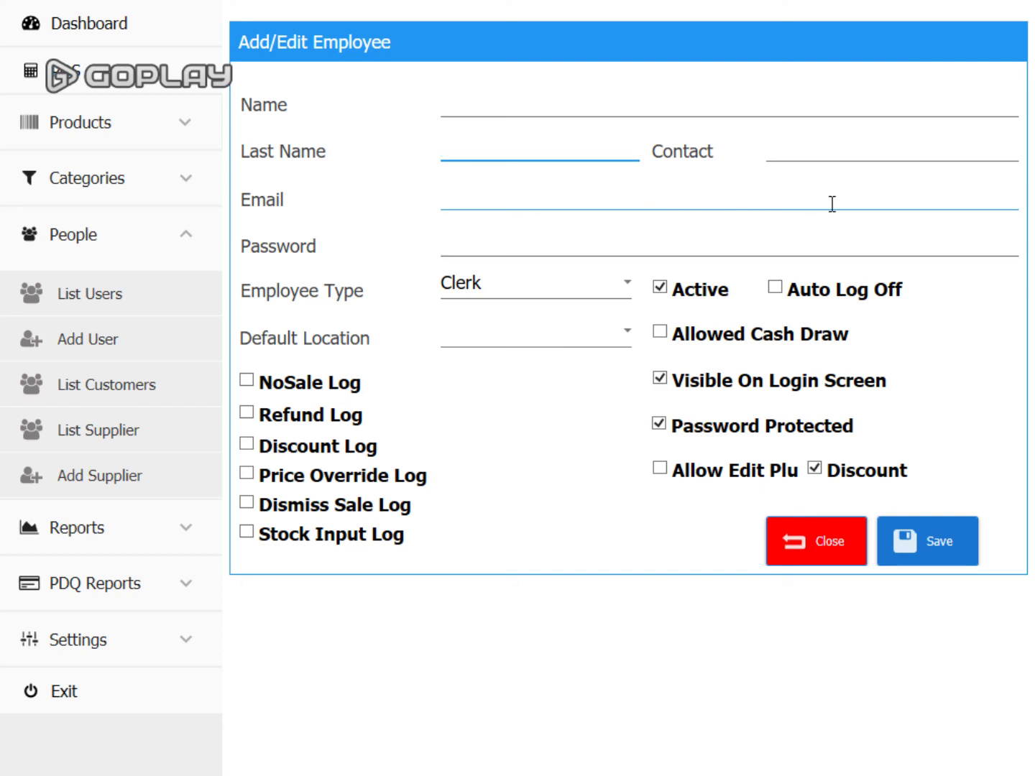
left_click(611, 247)
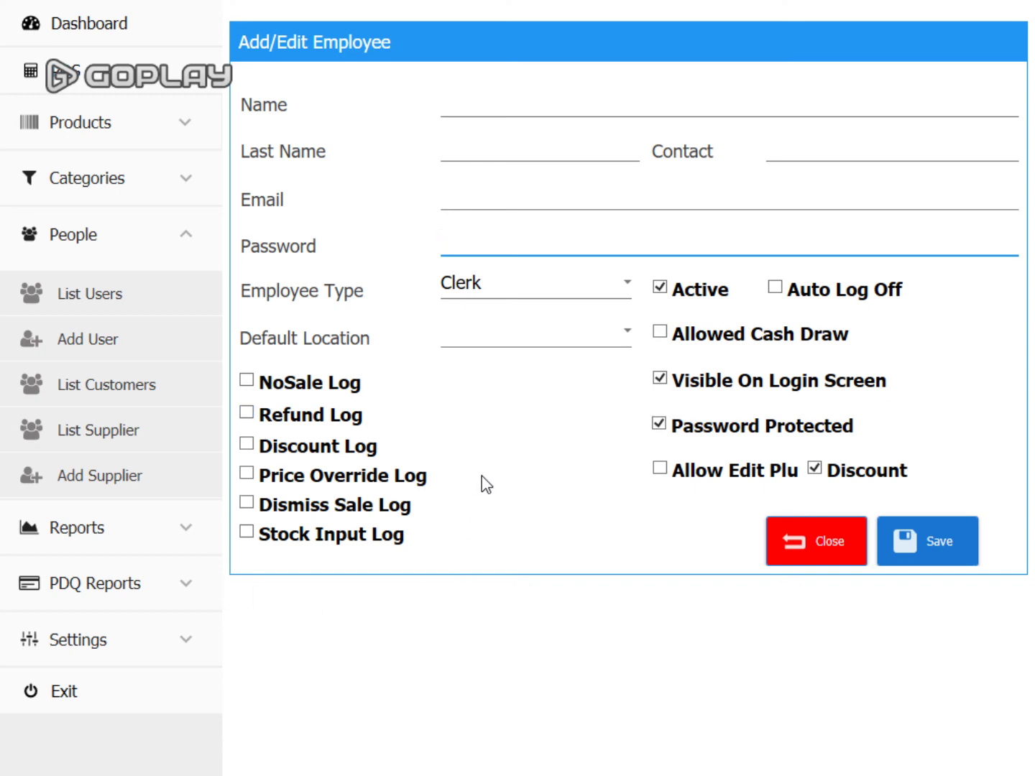
Attempt to save the blank employee, dismiss the missing-name warning, and close the form unsaved.
left_click(941, 547)
left_click(675, 449)
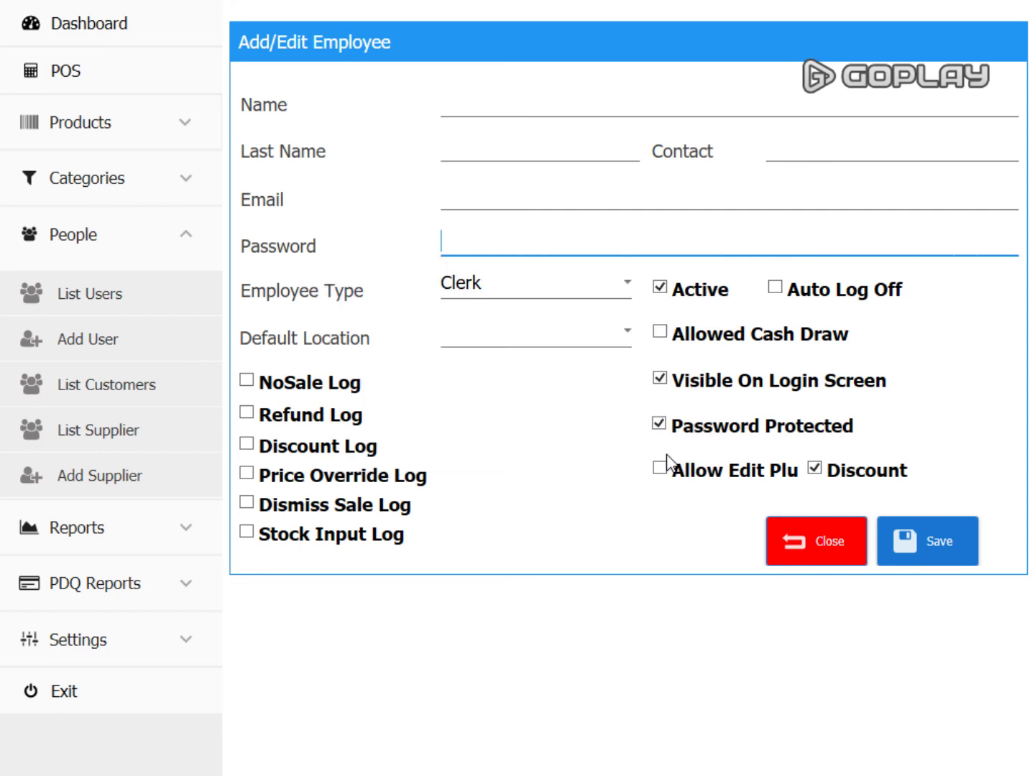
left_click(820, 540)
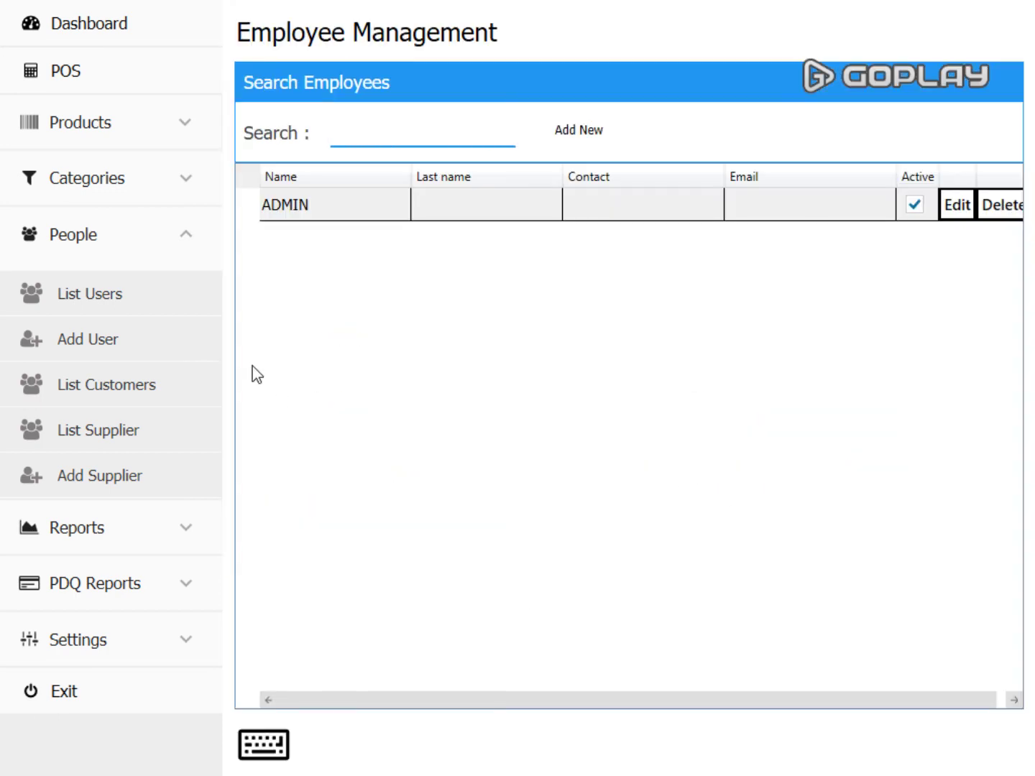
left_click(191, 239)
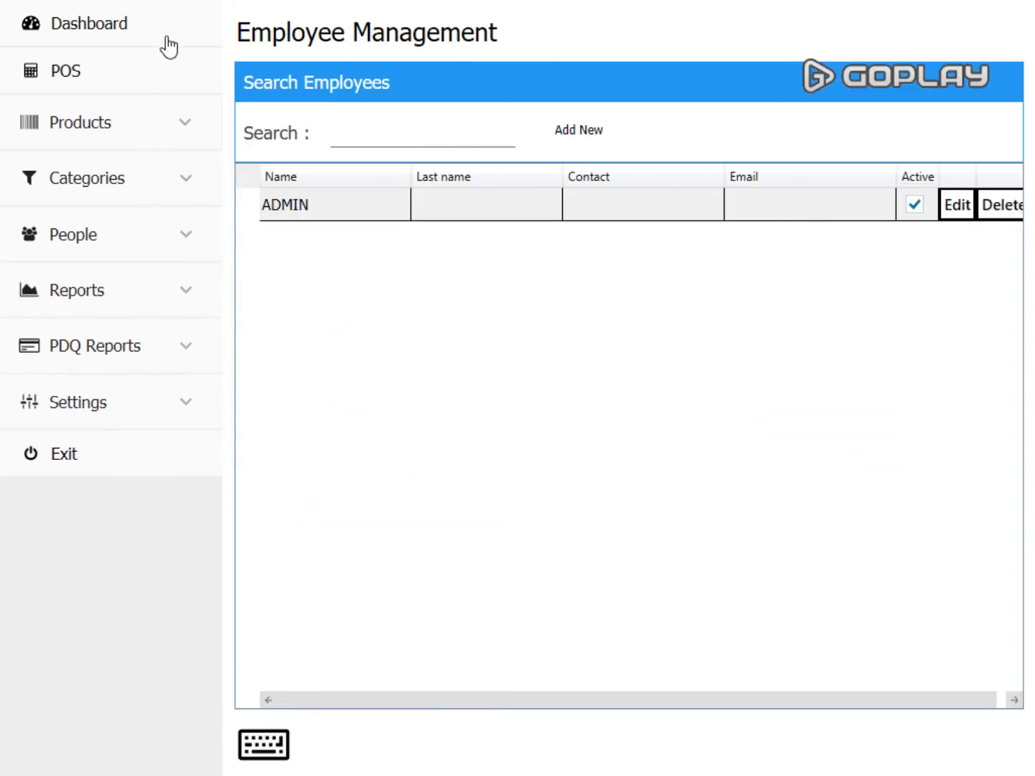